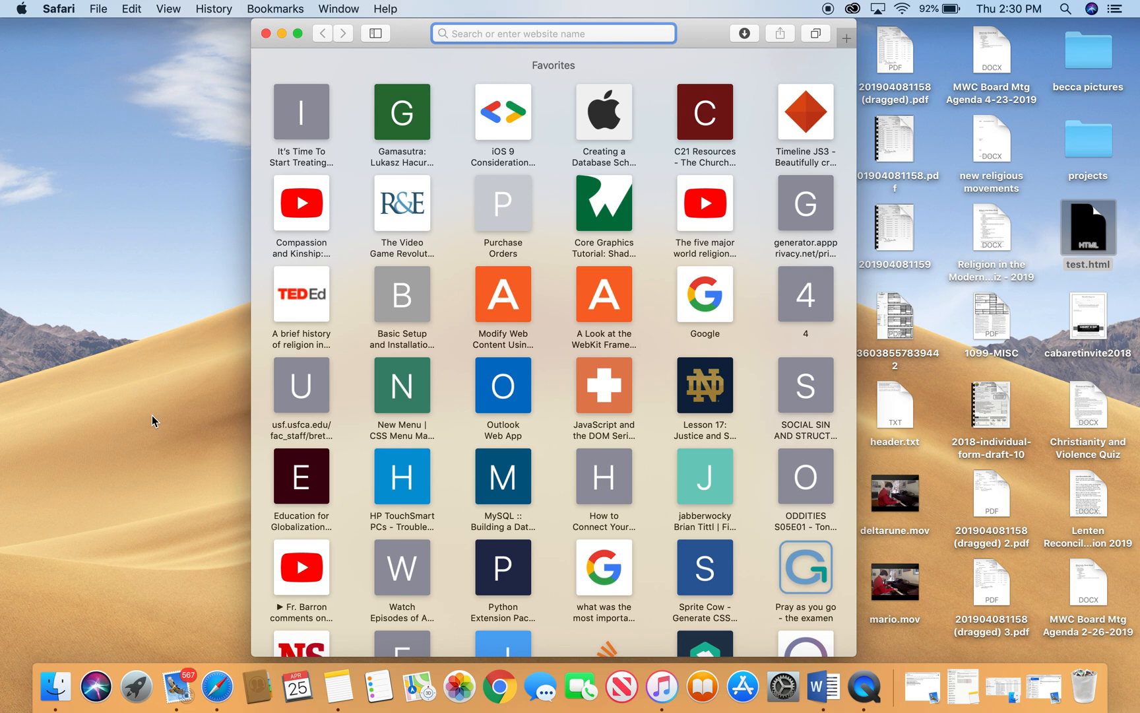
{"action": "type", "text": "twinery.org"}
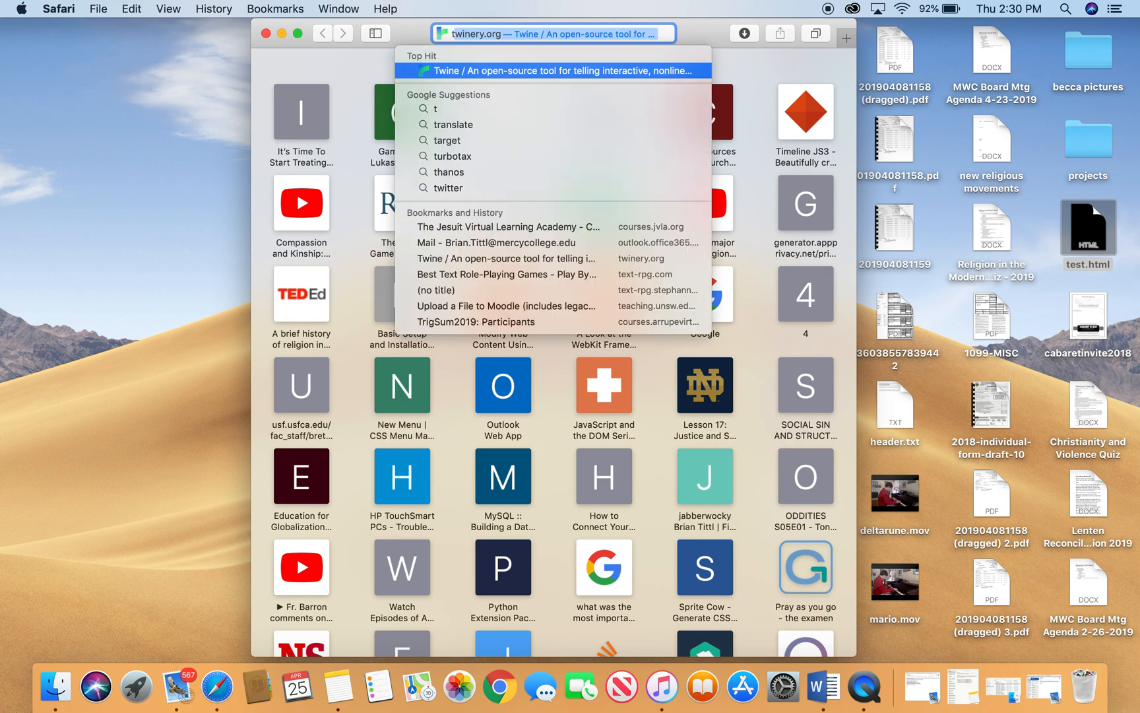
Step: Load twinery.org from Safari's address bar suggestion
{"action": "key", "text": "Right"}
{"action": "type", "text": "/"}
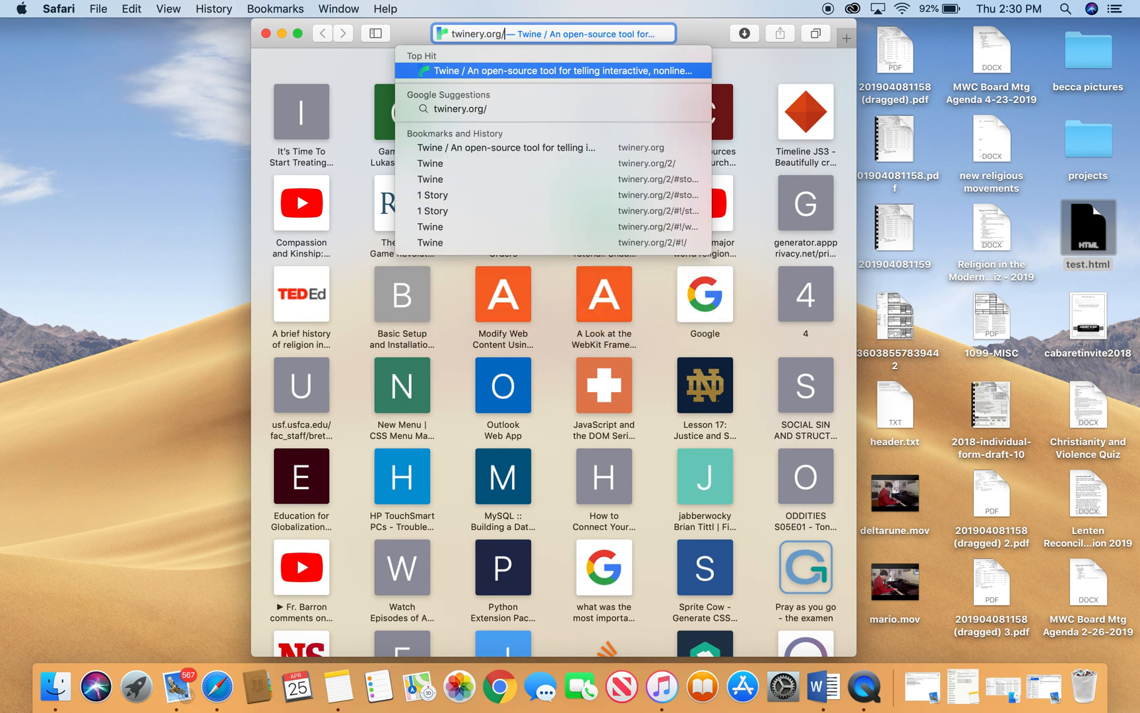
{"action": "key", "text": "Return"}
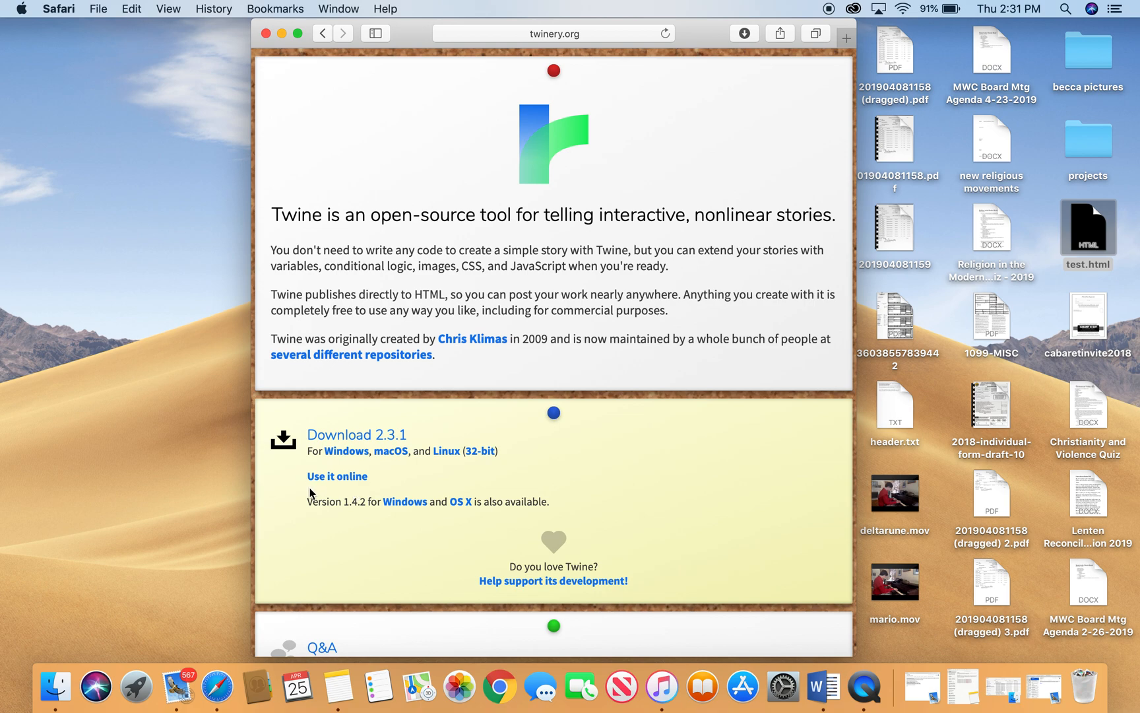
Step: Choose to use Twine online in the browser from the homepage
{"action": "left_click", "coordinate": [347, 481]}
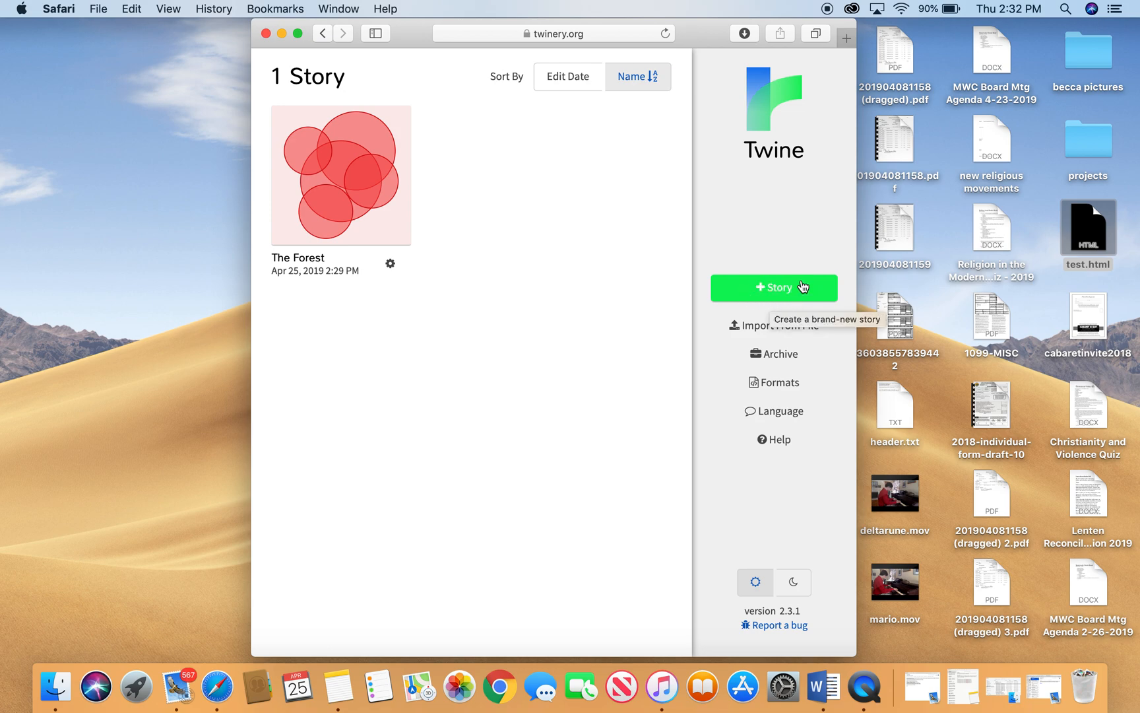
Step: Start a new story from the library's +Story button
{"action": "left_click", "coordinate": [781, 293]}
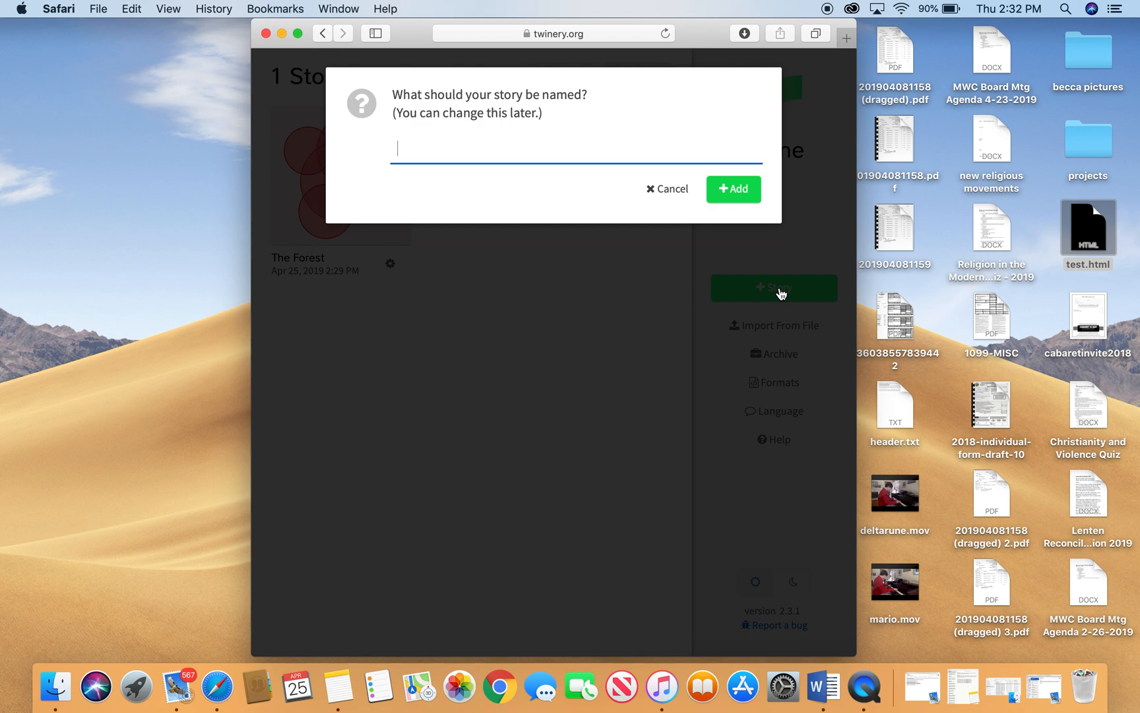
{"action": "type", "text": "The Forest"}
Step: After the duplicate-name warning for 'The Forest', create the story as 'The Forest 2'
{"action": "left_click", "coordinate": [733, 188]}
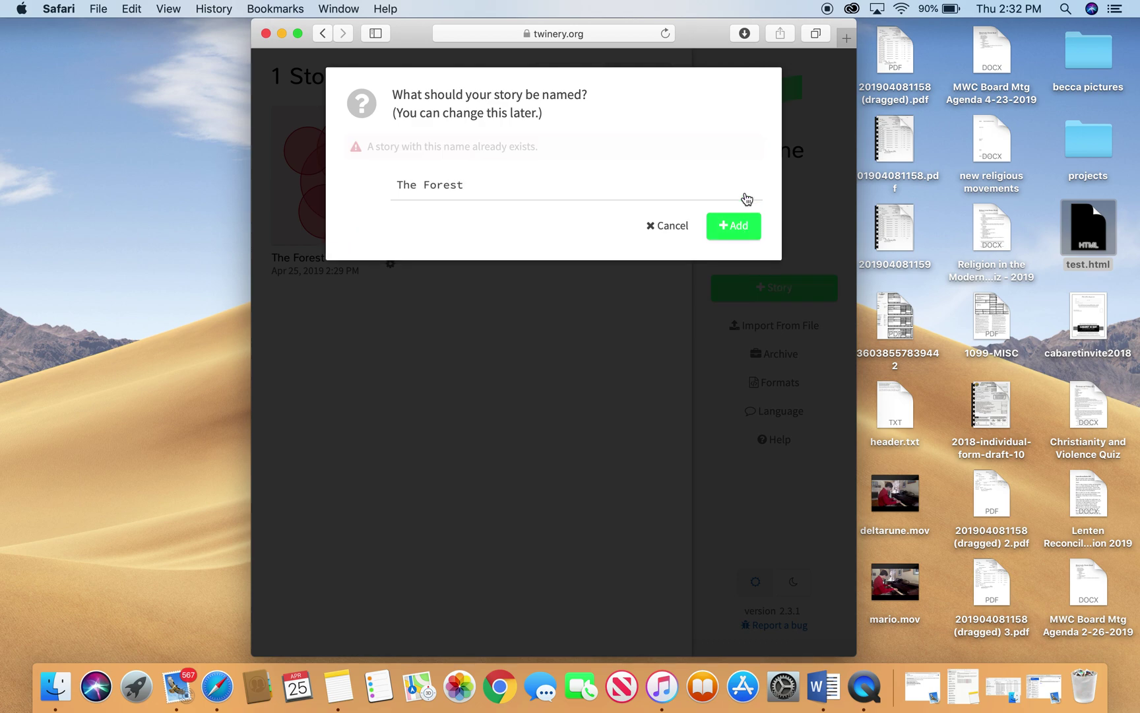
{"action": "left_click", "coordinate": [533, 184]}
{"action": "type", "text": "2"}
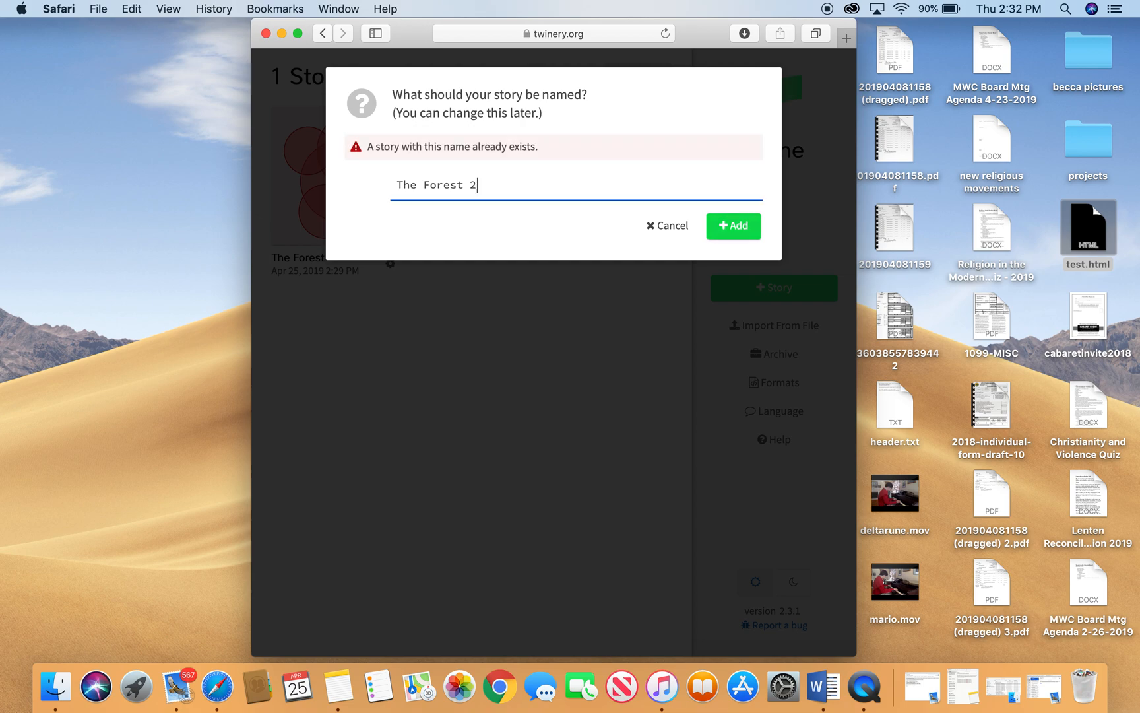
{"action": "left_click", "coordinate": [749, 239]}
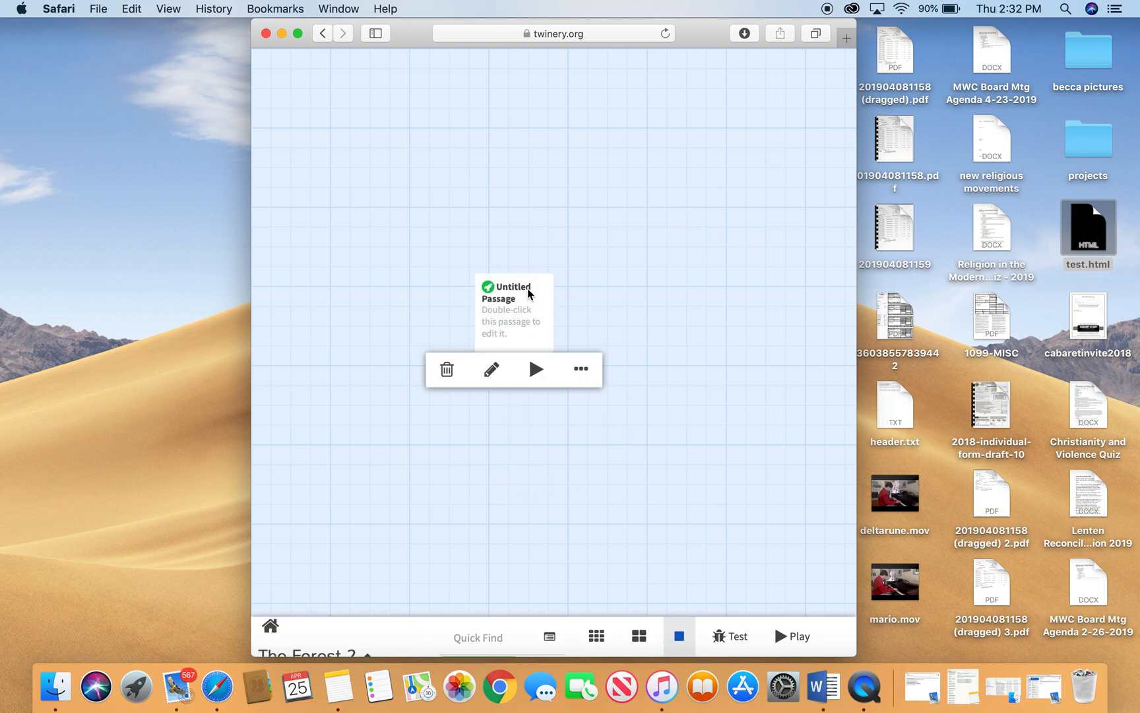
Step: Nudge the Untitled Passage card right and bring up its passage editor
{"action": "left_click_drag", "start_coordinate": [535, 300], "coordinate": [579, 301]}
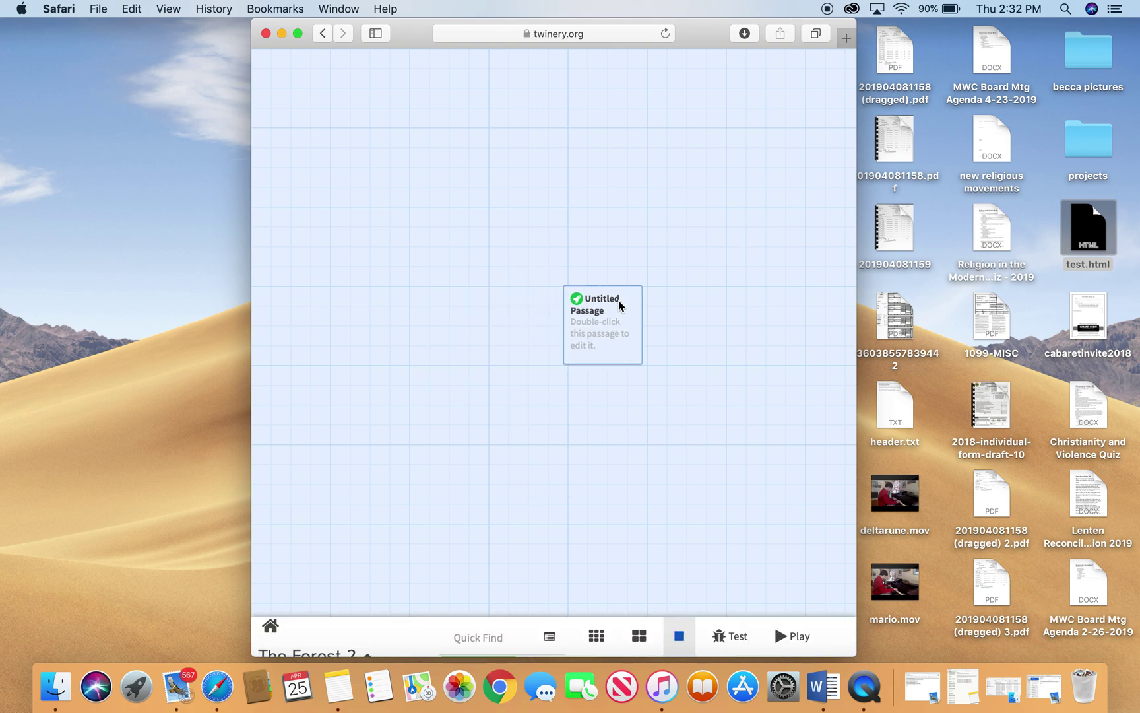
{"action": "left_click", "coordinate": [531, 483]}
{"action": "left_click", "coordinate": [539, 305]}
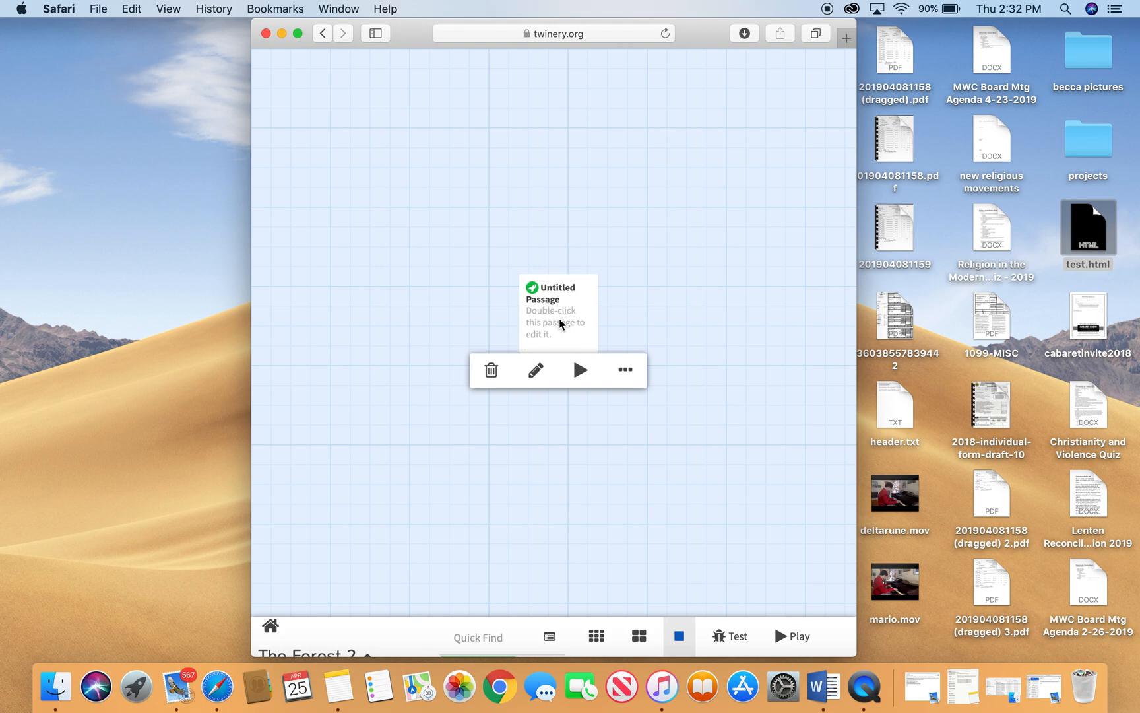
{"action": "double_click", "coordinate": [557, 316]}
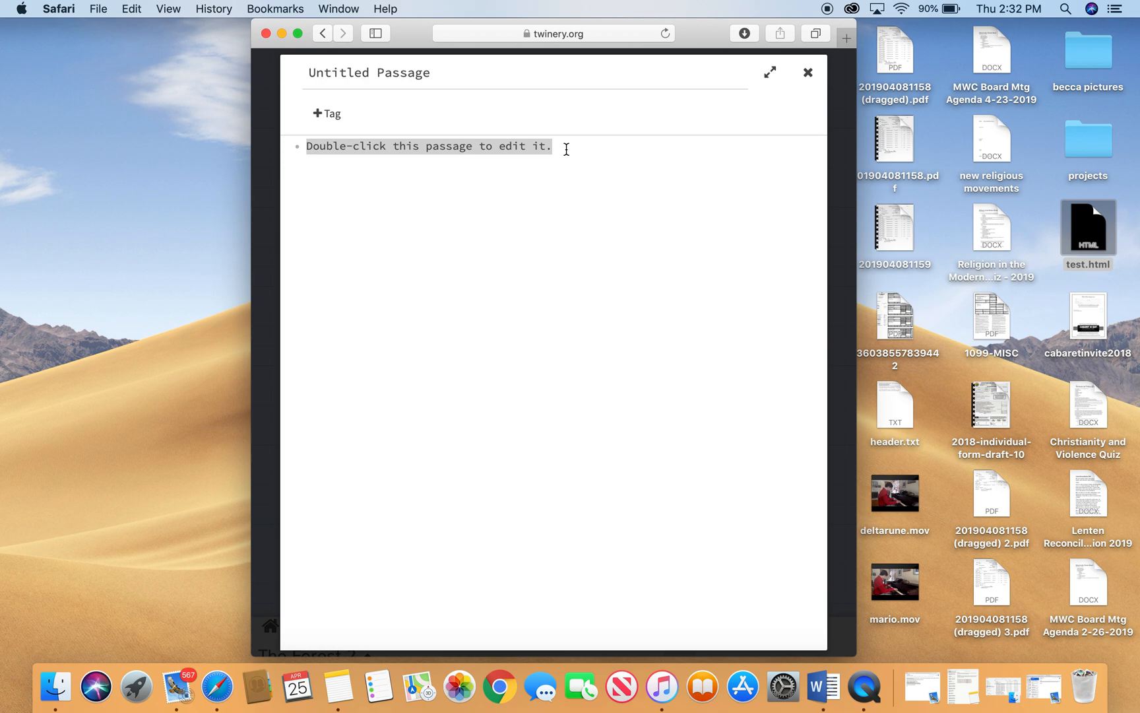
Step: Delete the passage's placeholder text, leaving the body empty
{"action": "key", "text": "BackSpace"}
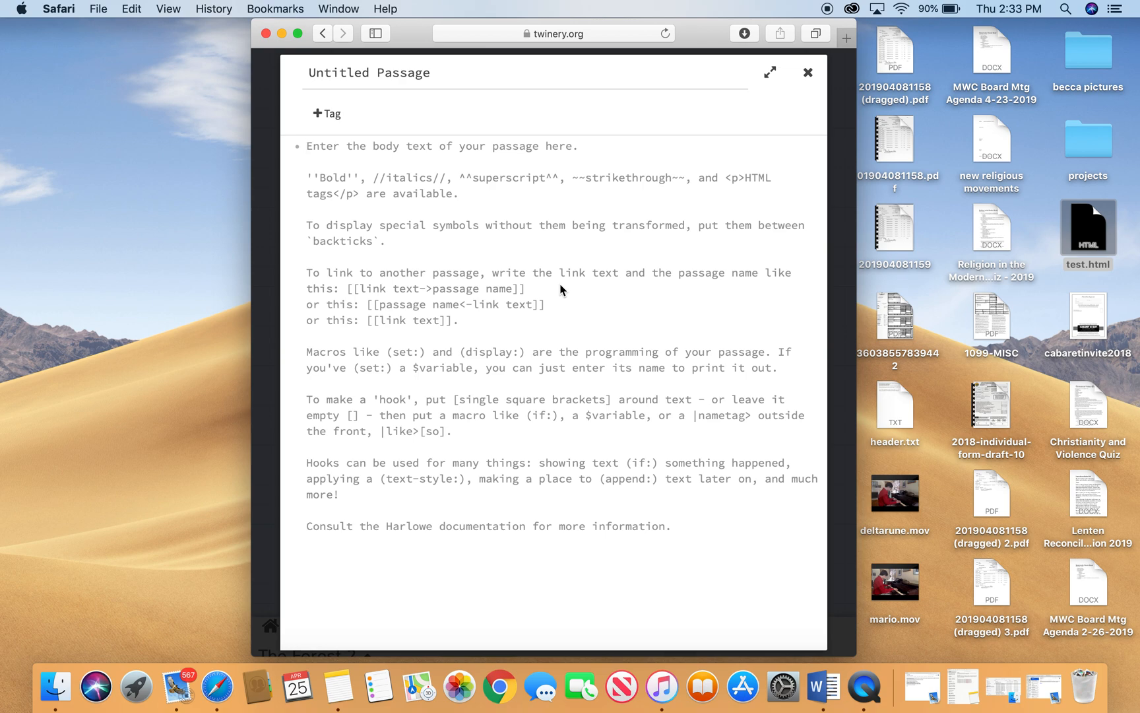
{"action": "type", "text": "You wake"}
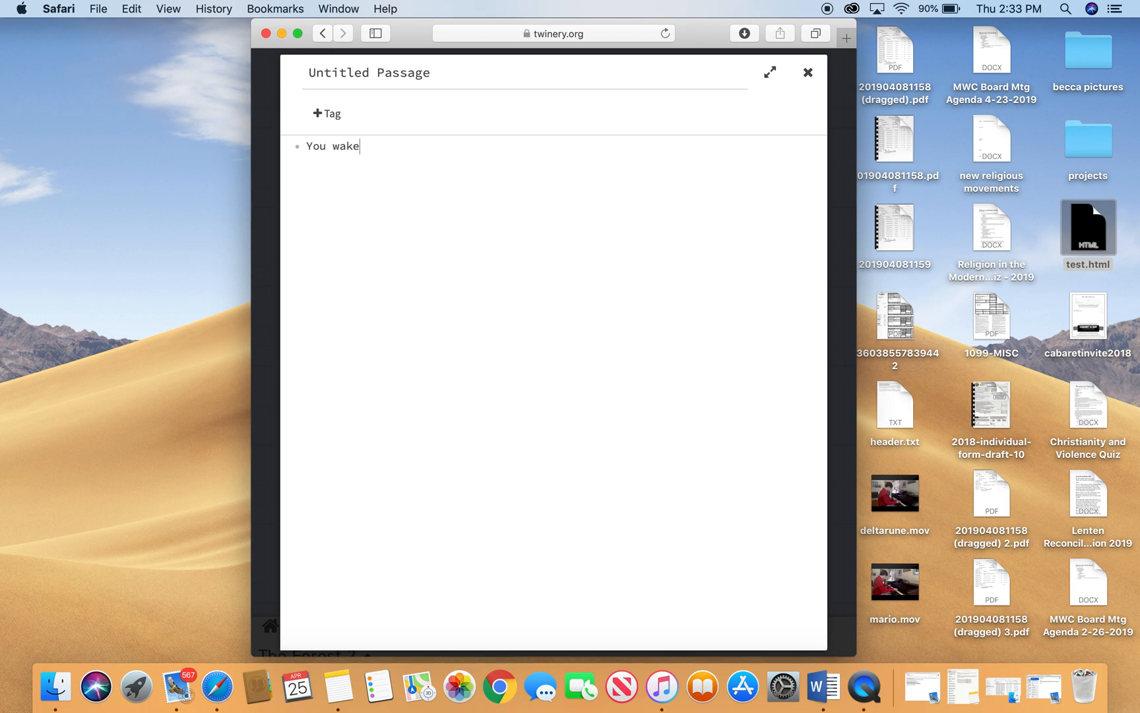
{"action": "type", "text": " up in the middl"}
{"action": "type", "text": "e of a forest.  "}
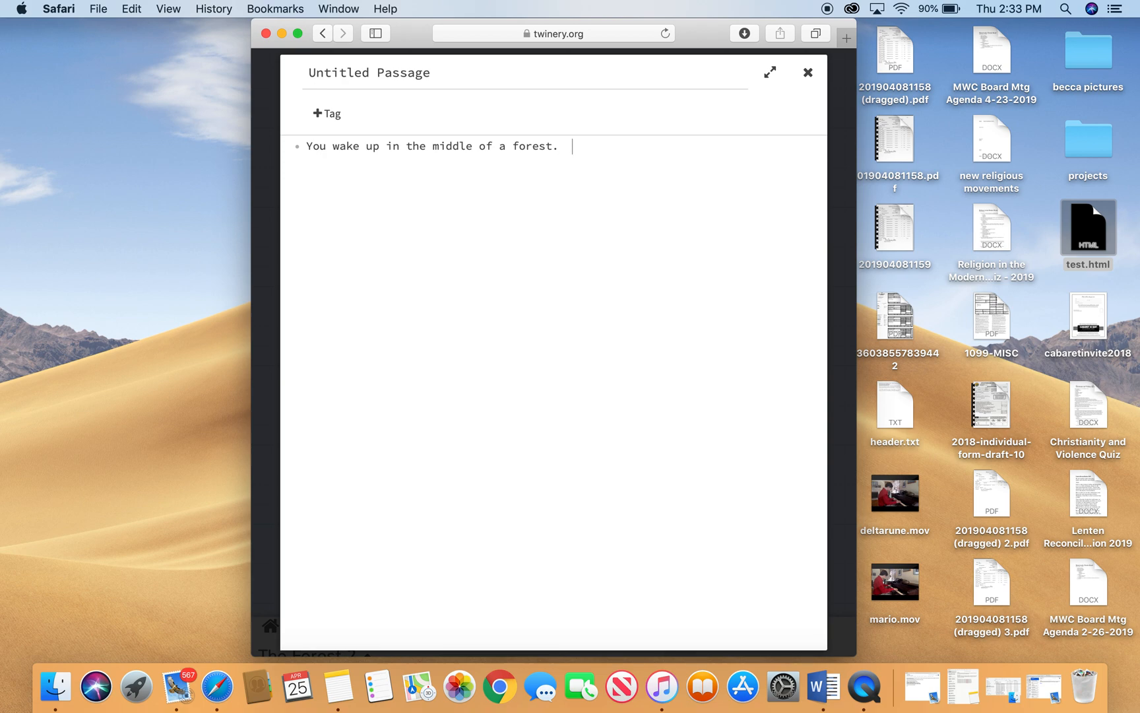
{"action": "type", "text": "There are paths to"}
{"action": "type", "text": " your east an"}
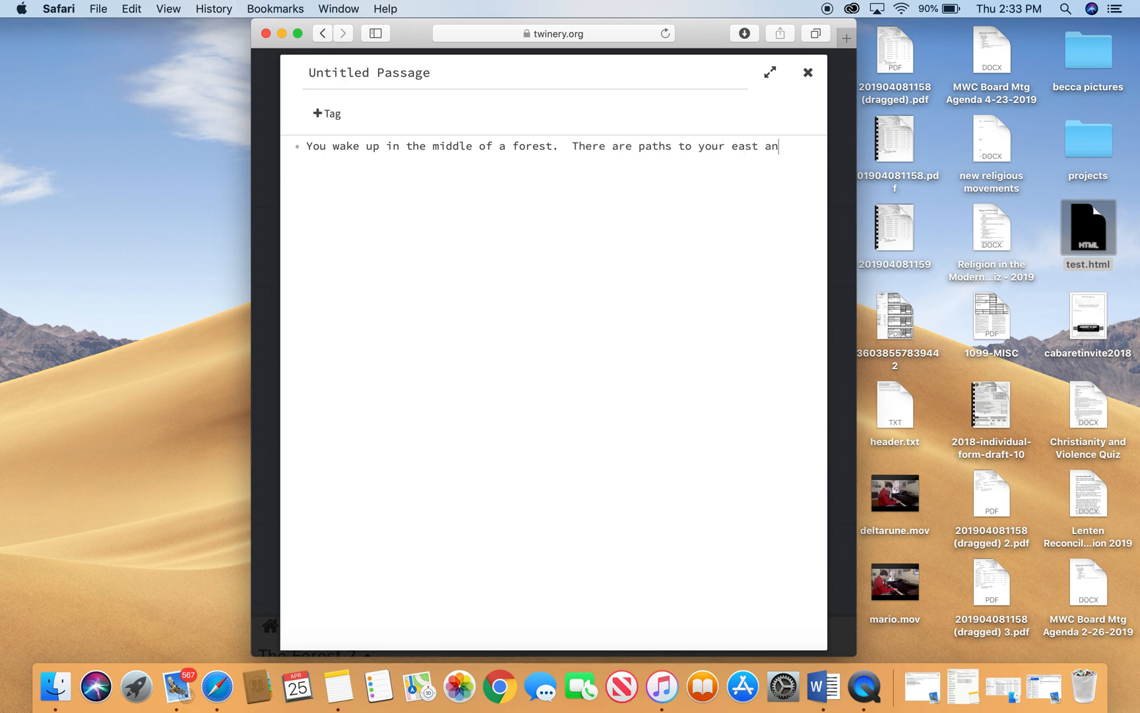
{"action": "type", "text": "d to your south"}
{"action": "type", "text": "."}
{"action": "type", "text": "[["}
{"action": "type", "text": "go "}
{"action": "type", "text": "east"}
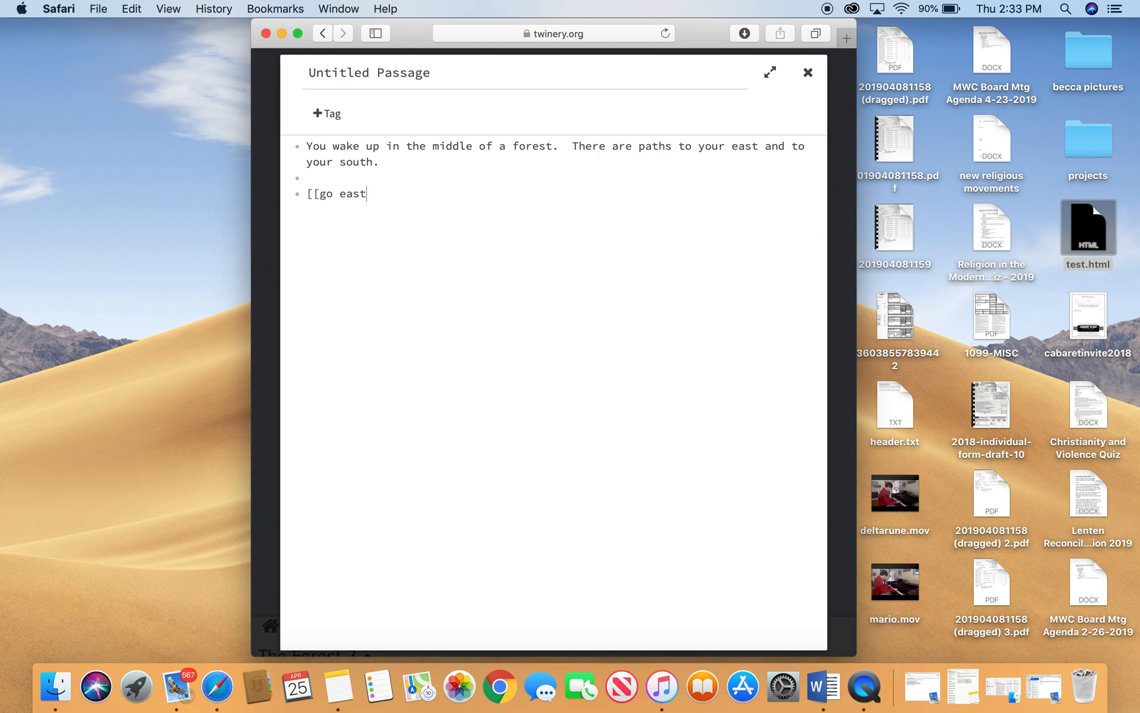
{"action": "type", "text": "->"}
{"action": "type", "text": "cle"}
{"action": "type", "text": "arning"}
Step: Add links [[go east->clearing]] and [[go south->waterfall]] and enlarge the browser
{"action": "key", "text": "BackSpace"}
{"action": "key", "text": "BackSpace"}
{"action": "key", "text": "BackSpace"}
{"action": "key", "text": "BackSpace"}
{"action": "type", "text": "ing"}
{"action": "type", "text": "]] "}
{"action": "type", "text": "[[go so"}
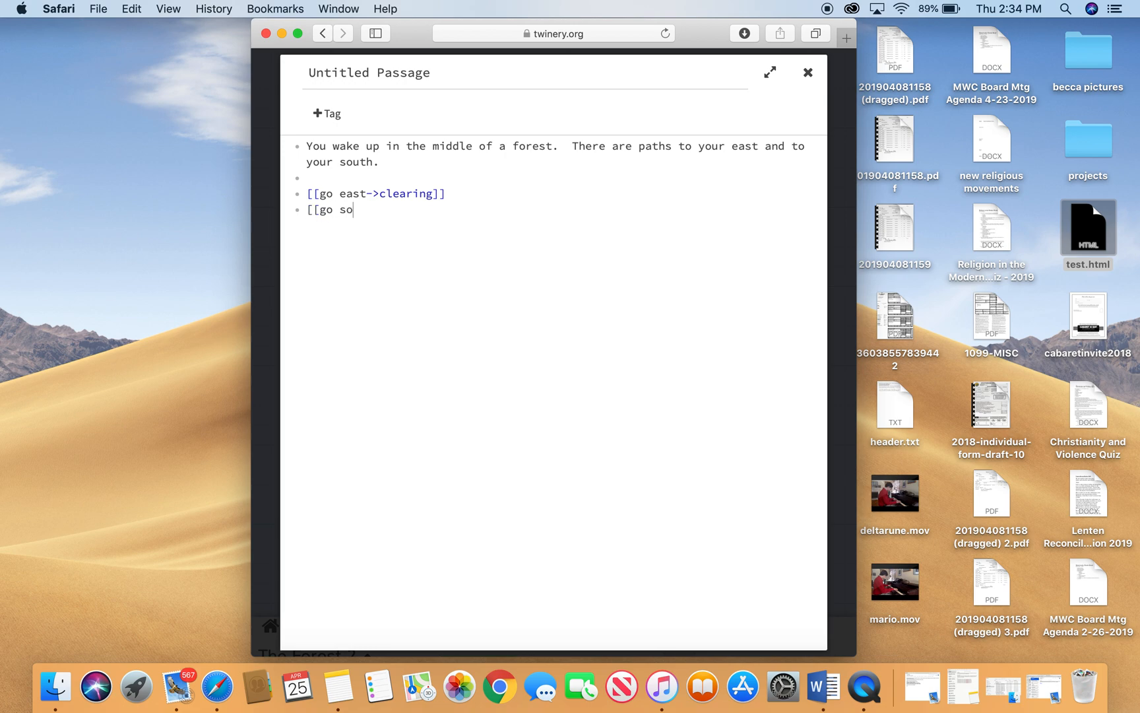
{"action": "type", "text": "uth->"}
{"action": "type", "text": "w"}
{"action": "type", "text": "aterf"}
{"action": "type", "text": "all]]"}
{"action": "left_click", "coordinate": [298, 34]}
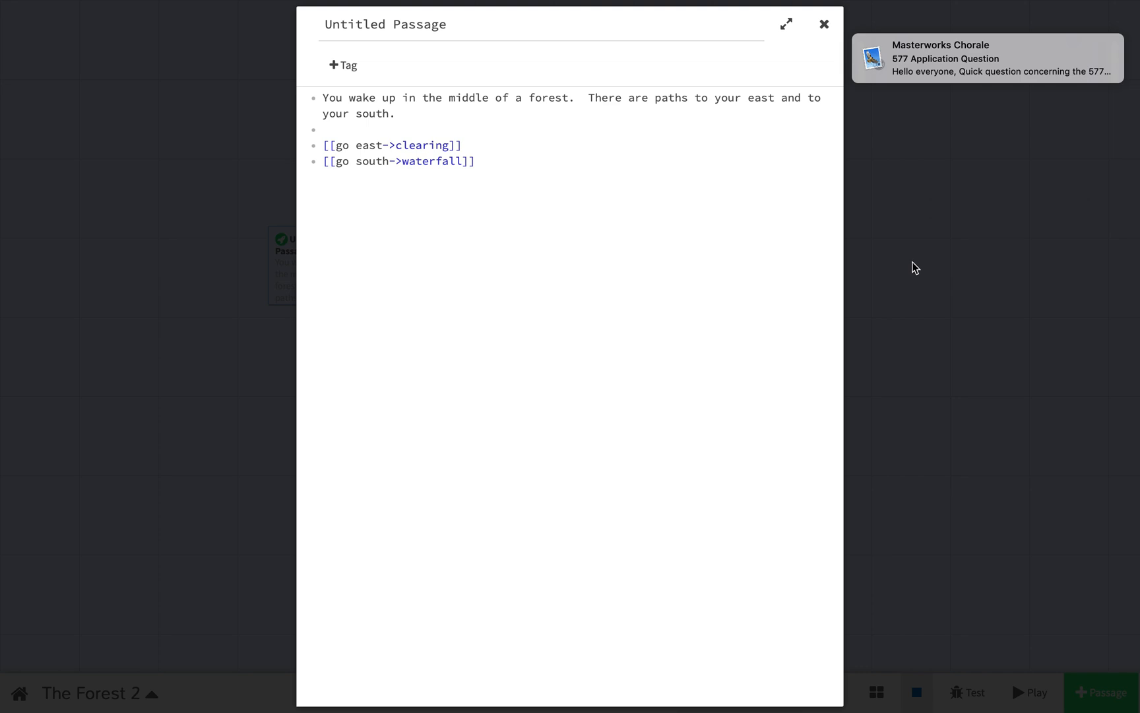
Step: Close the editor and play the story from the starting passage
{"action": "left_click", "coordinate": [914, 268]}
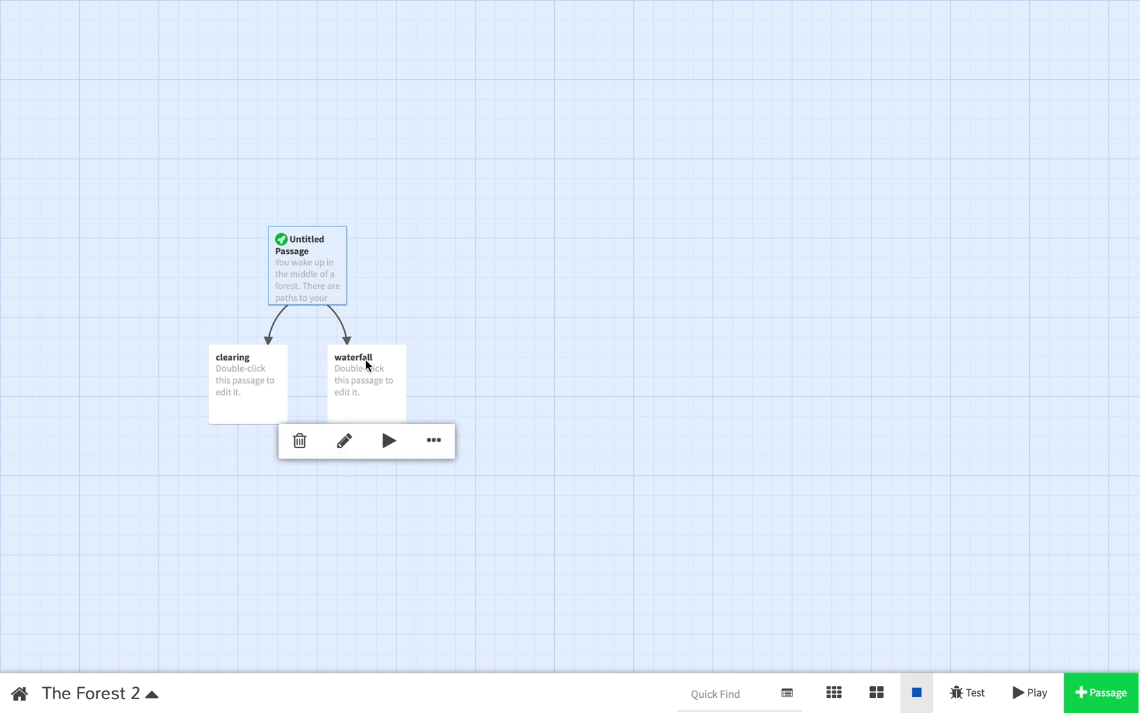
{"action": "mouse_move", "coordinate": [308, 264]}
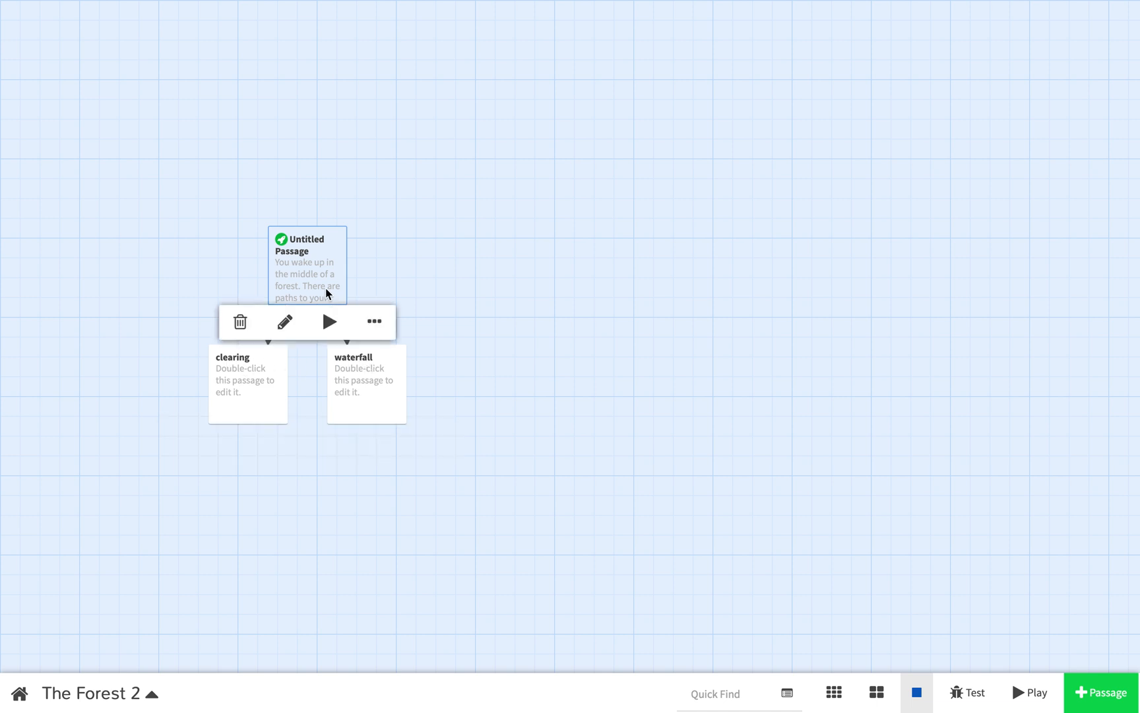
{"action": "left_click", "coordinate": [329, 323]}
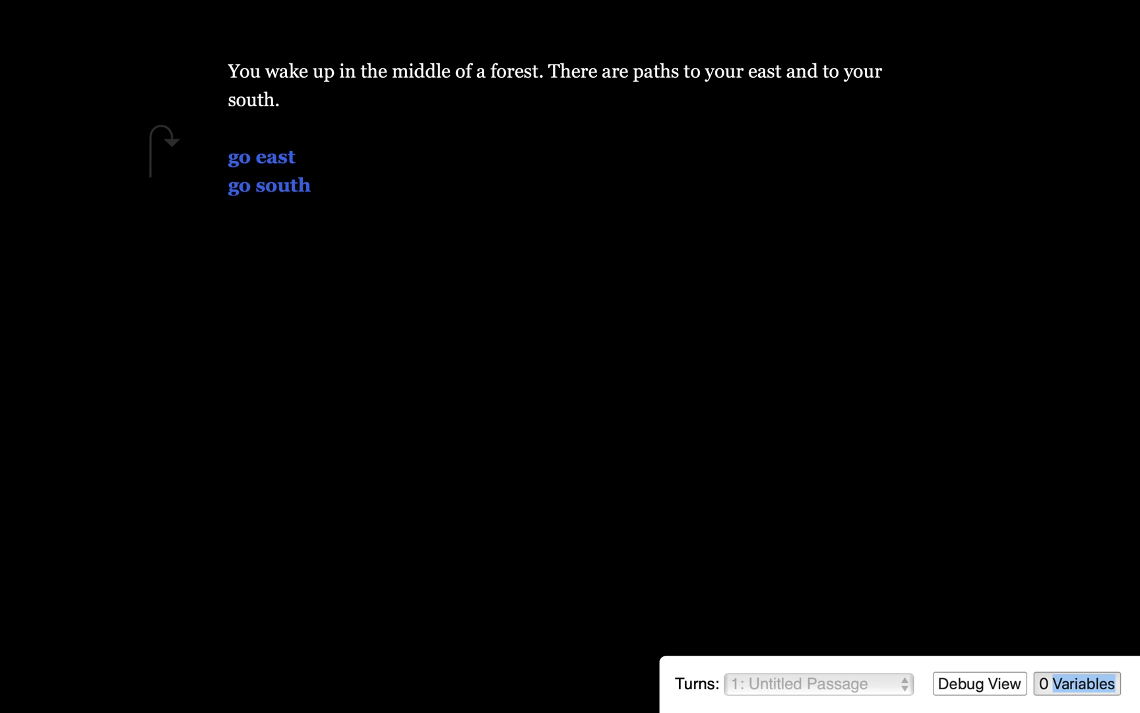
Step: Leave full screen, return to the editor tab and close the play tab
{"action": "key", "text": "Escape"}
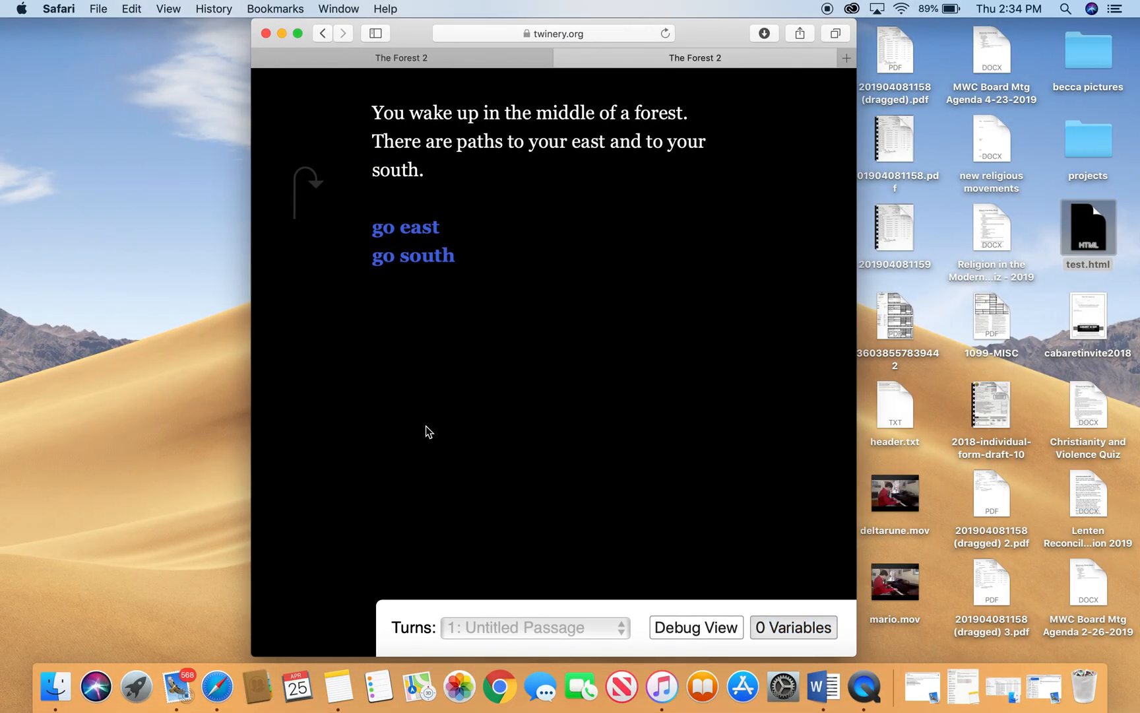
{"action": "left_click", "coordinate": [411, 61]}
{"action": "left_click", "coordinate": [562, 60]}
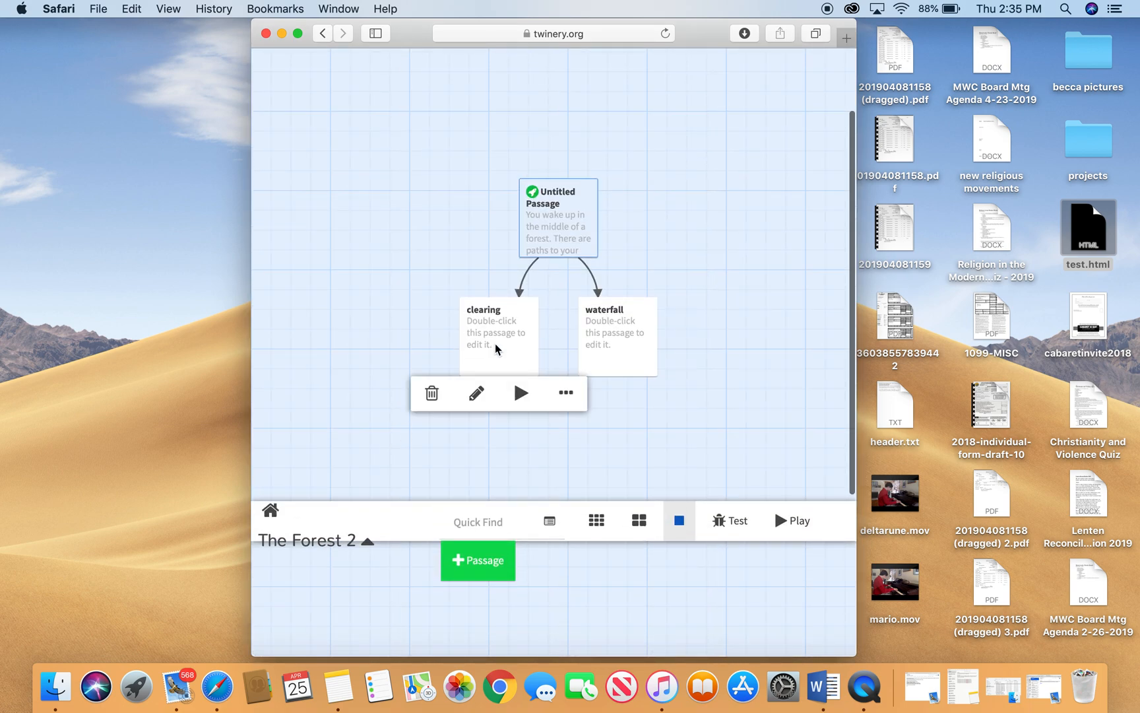
{"action": "mouse_move", "coordinate": [558, 219]}
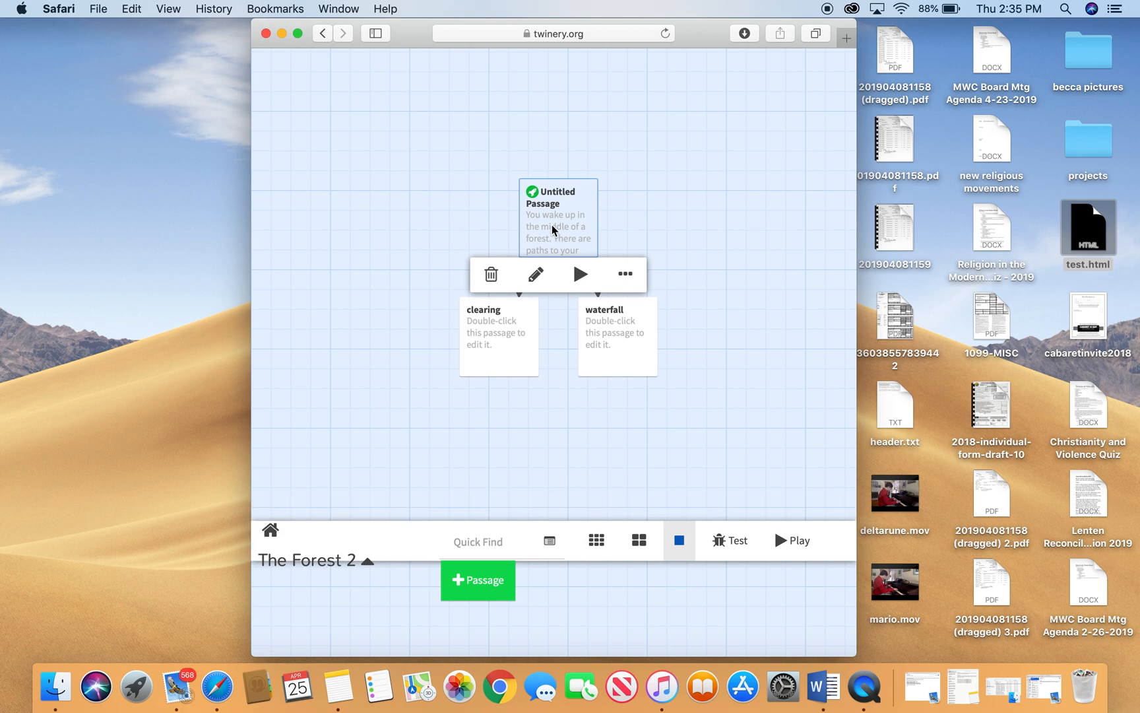
Step: Replace the title 'Untitled Passage' with 'forest', close the editor, and select the clearing passage
{"action": "double_click", "coordinate": [554, 218]}
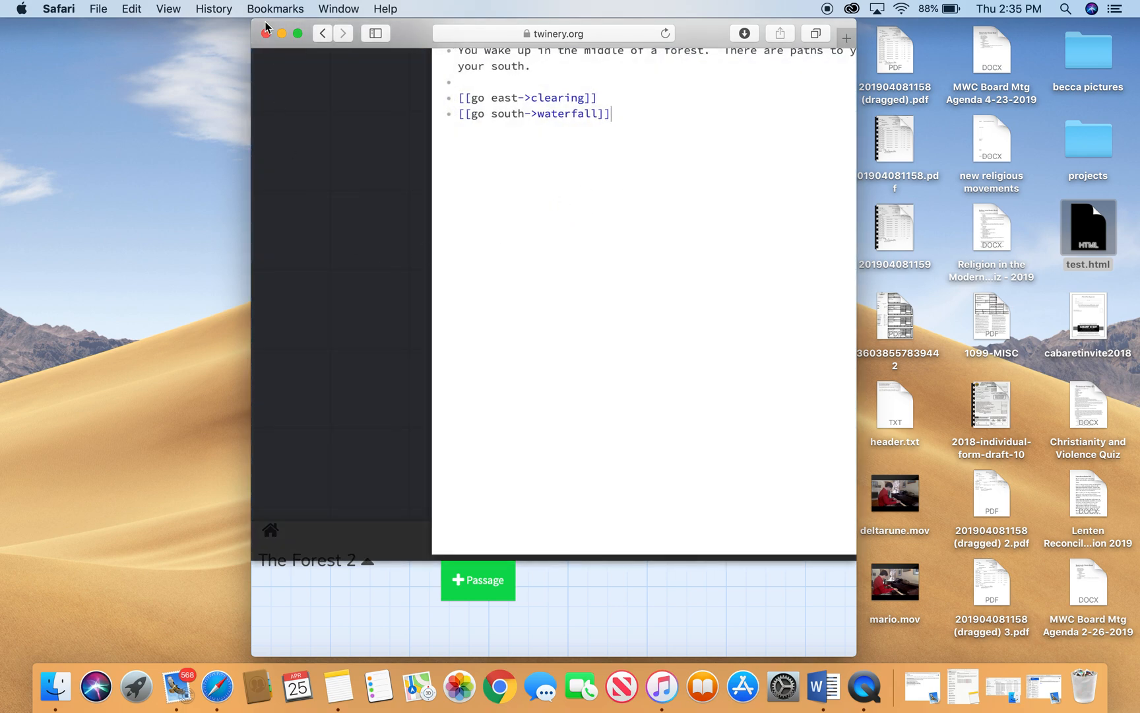
{"action": "left_click", "coordinate": [298, 33]}
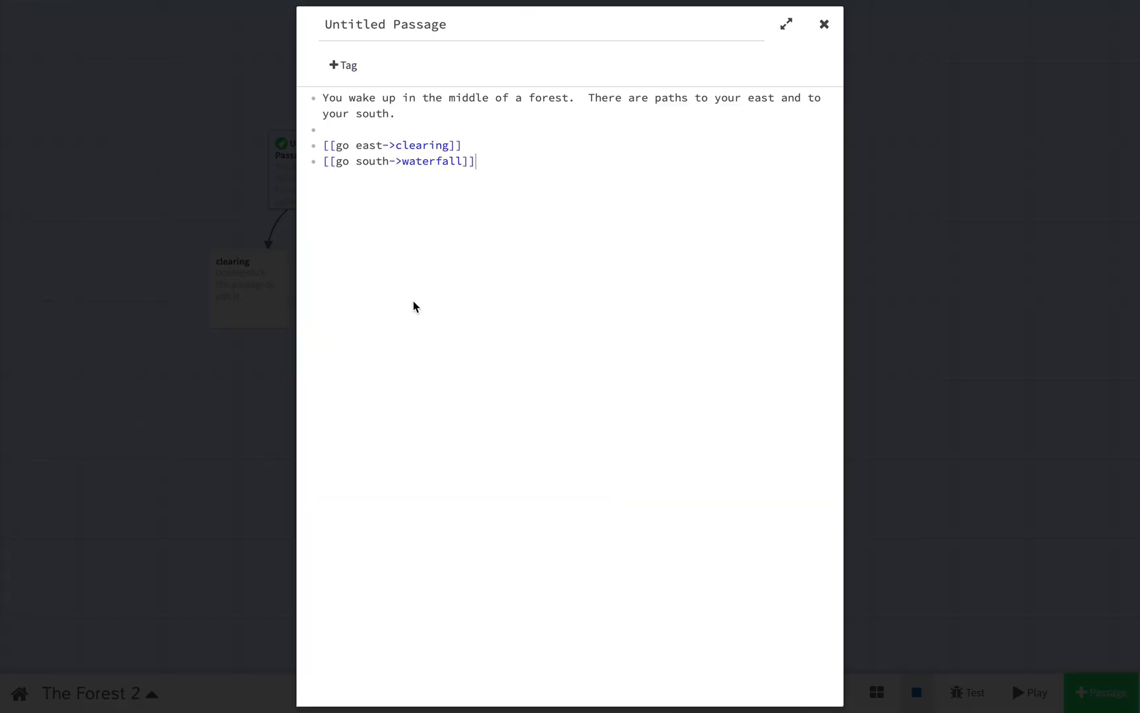
{"action": "double_click", "coordinate": [449, 27]}
{"action": "triple_click", "coordinate": [448, 27]}
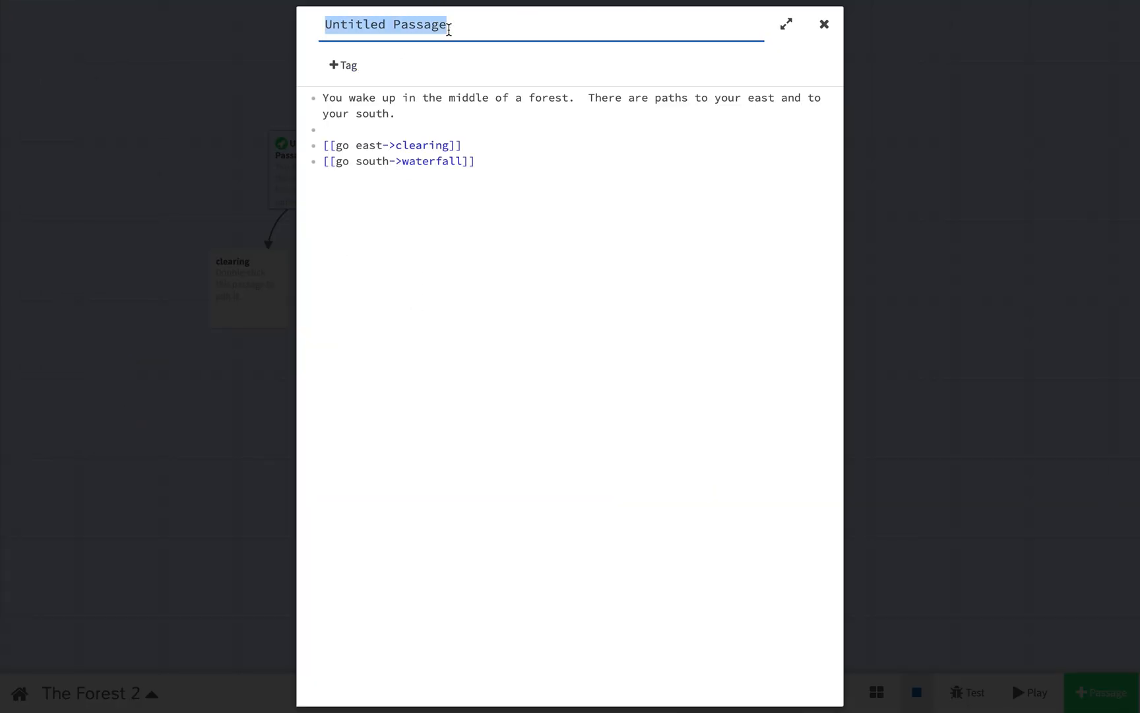
{"action": "type", "text": "fores"}
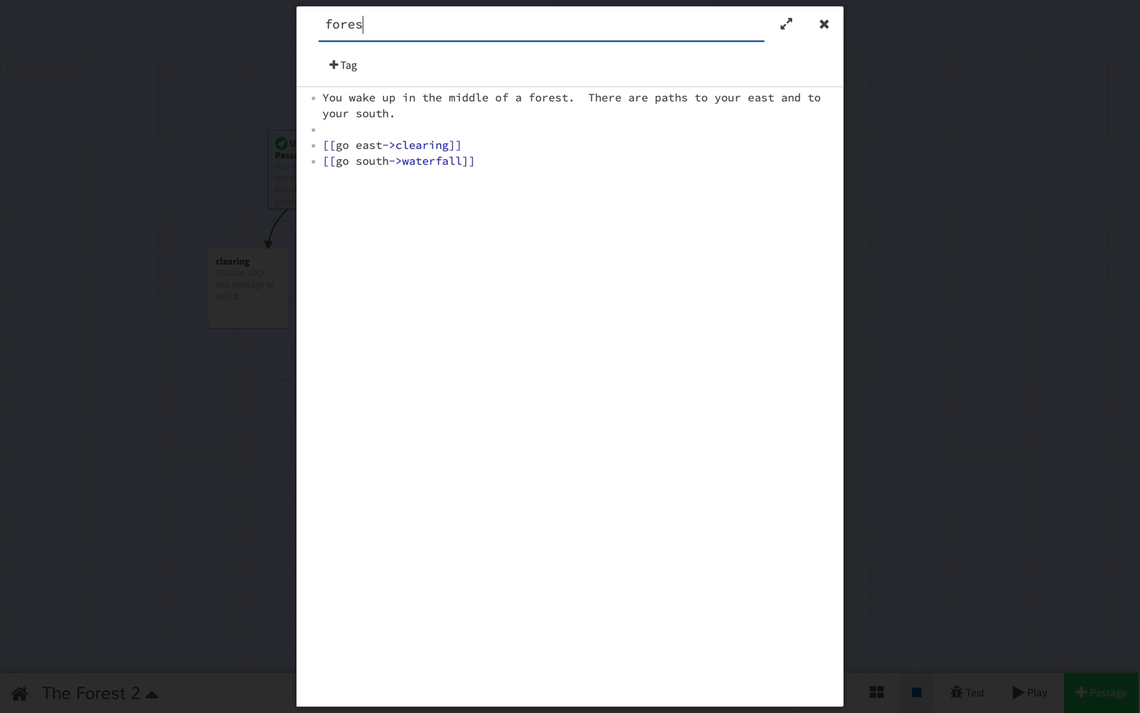
{"action": "type", "text": "t"}
{"action": "left_click", "coordinate": [877, 232]}
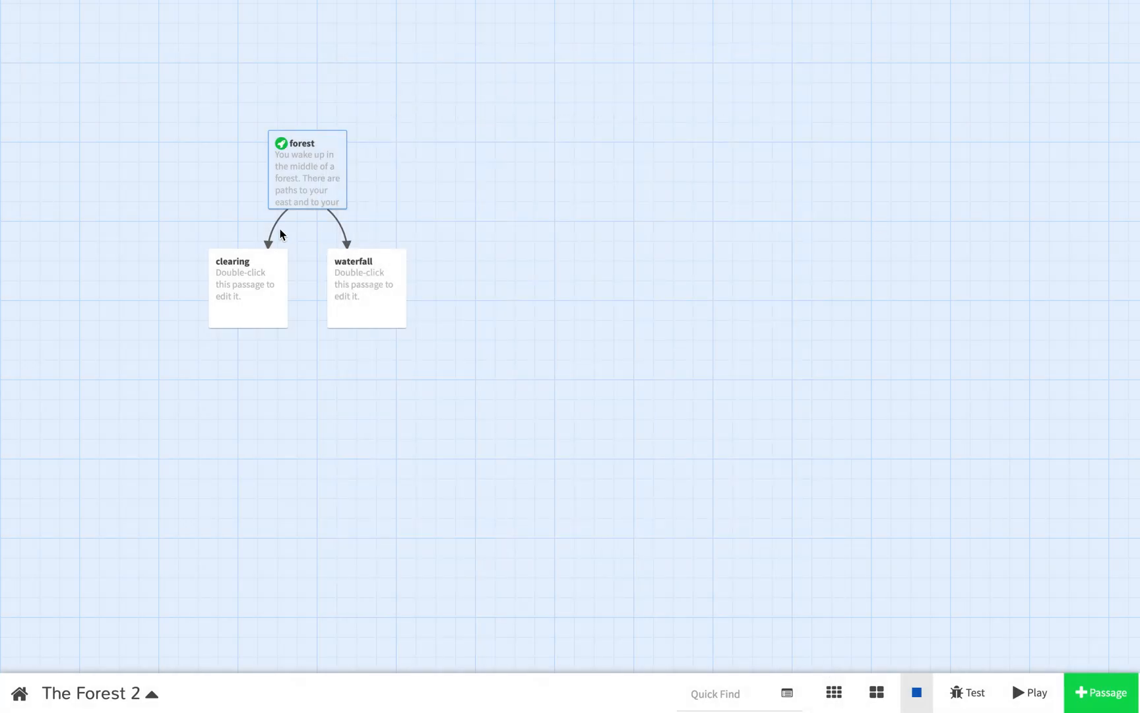
{"action": "left_click", "coordinate": [243, 300]}
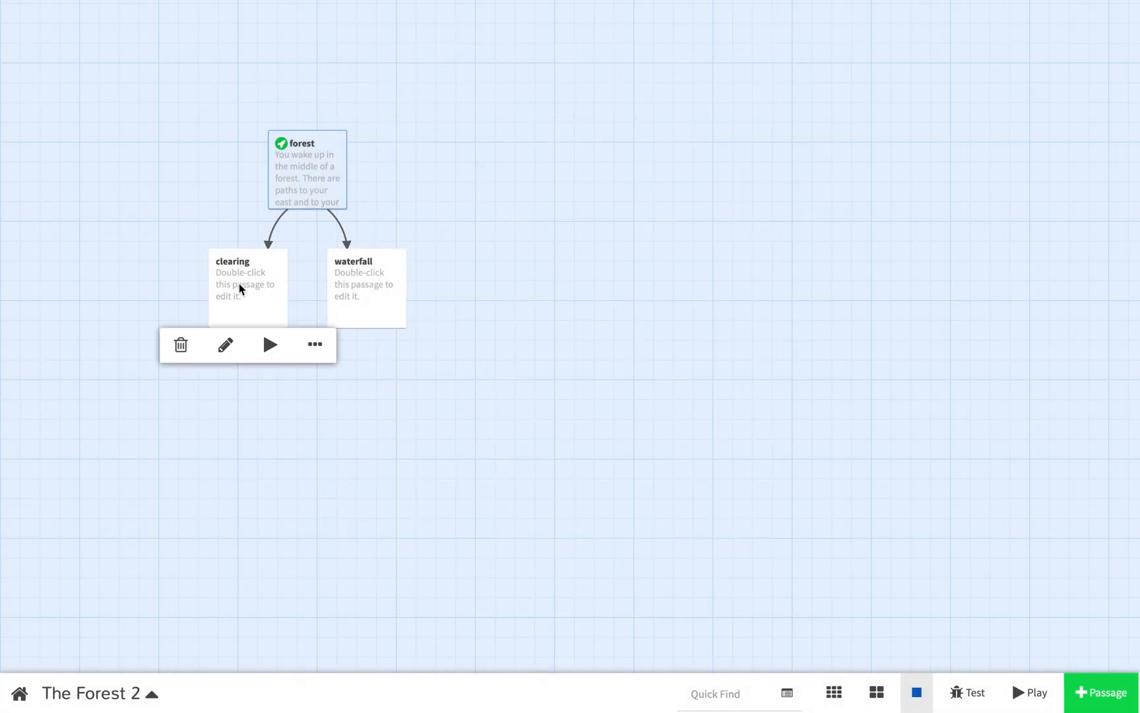
Step: Describe the clearing's chest with links [[open the chest->chest]] and [[go west->forest]], then close it
{"action": "double_click", "coordinate": [239, 283]}
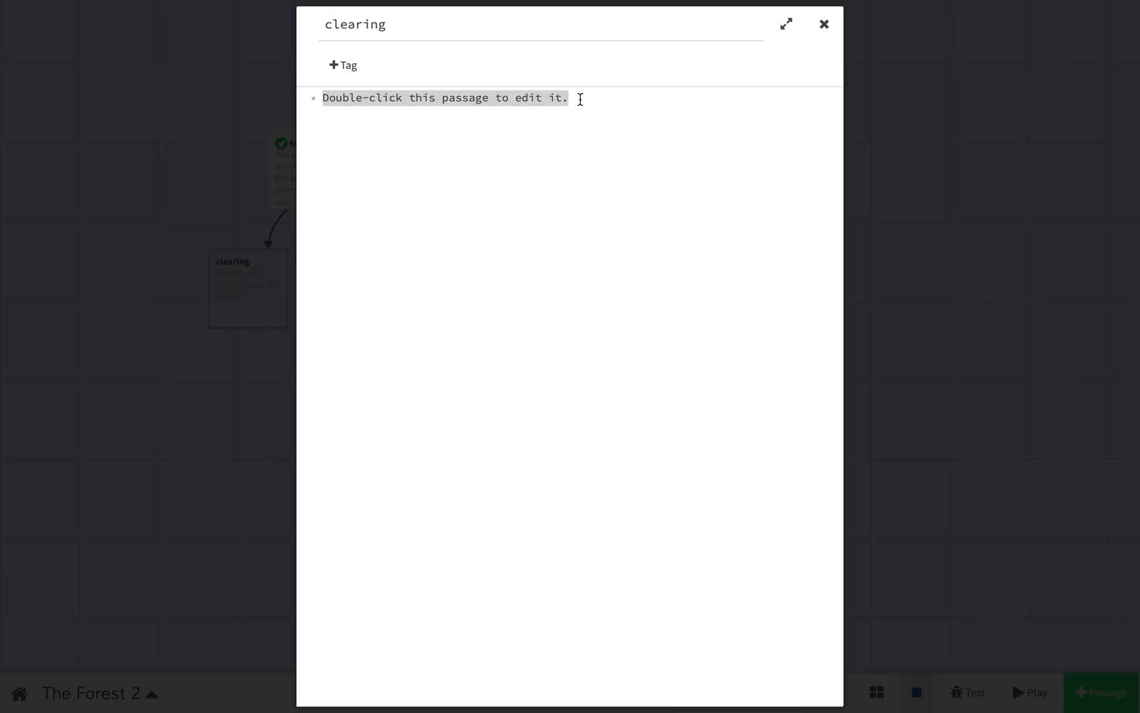
{"action": "type", "text": "You ent"}
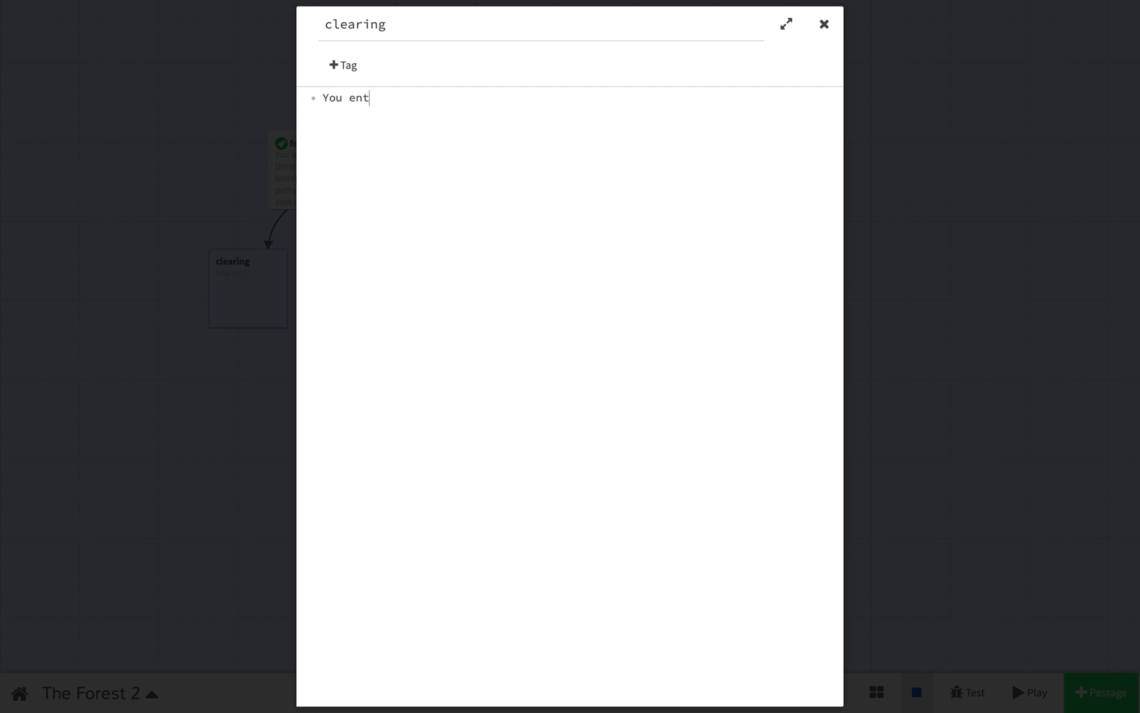
{"action": "type", "text": "er a clearing."}
{"action": "type", "text": "  In the middle."}
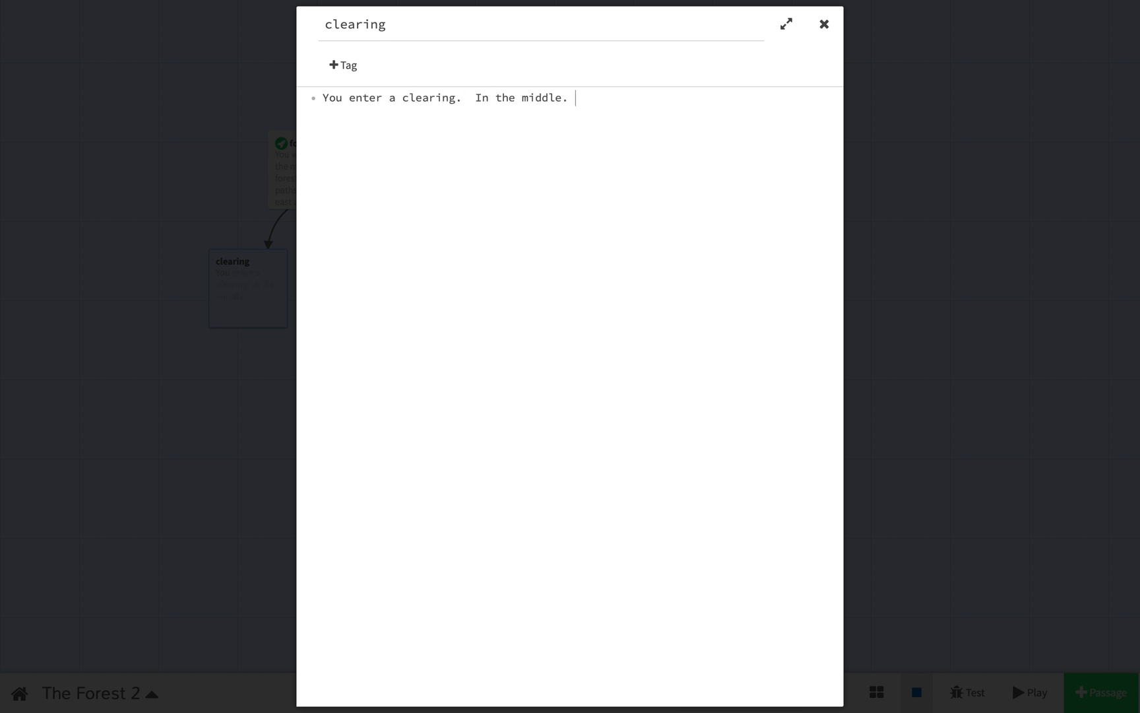
{"action": "key", "text": "BackSpace"}
{"action": "type", "text": "of the clear"}
{"action": "type", "text": "ing is a "}
{"action": "type", "text": "chest."}
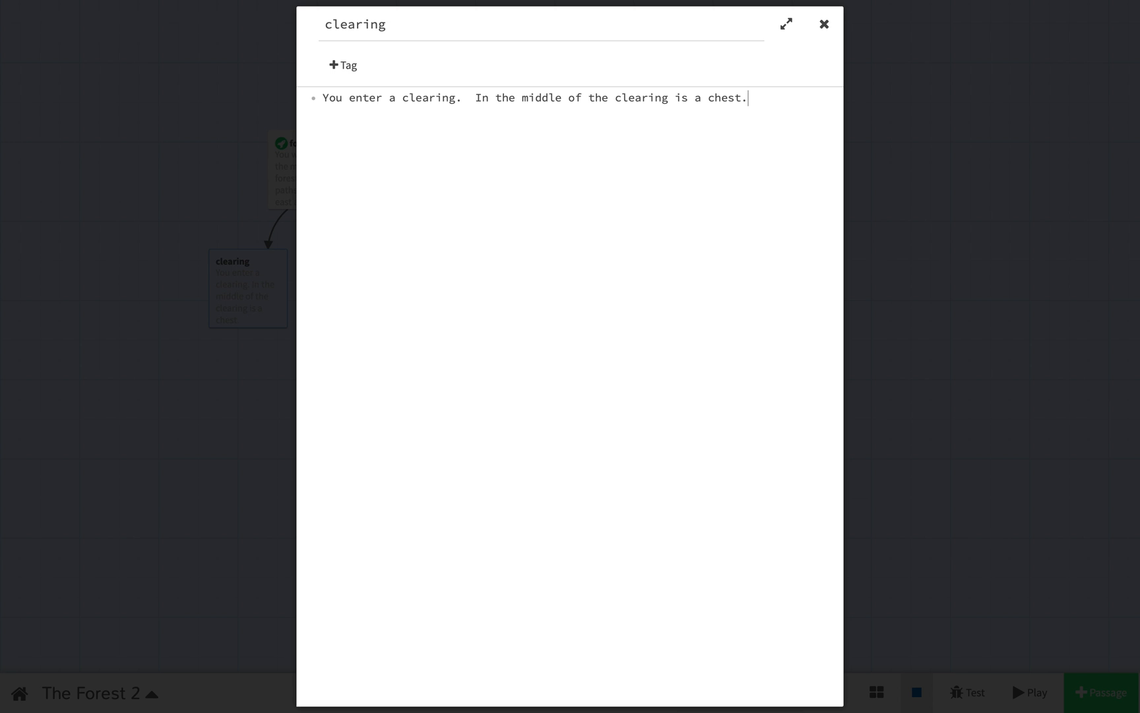
{"action": "key", "text": "Return"}
{"action": "type", "text": "[["}
{"action": "type", "text": "open th"}
{"action": "type", "text": "e chest-"}
{"action": "type", "text": ">"}
{"action": "type", "text": "che"}
{"action": "key", "text": "BackSpace"}
{"action": "type", "text": "es"}
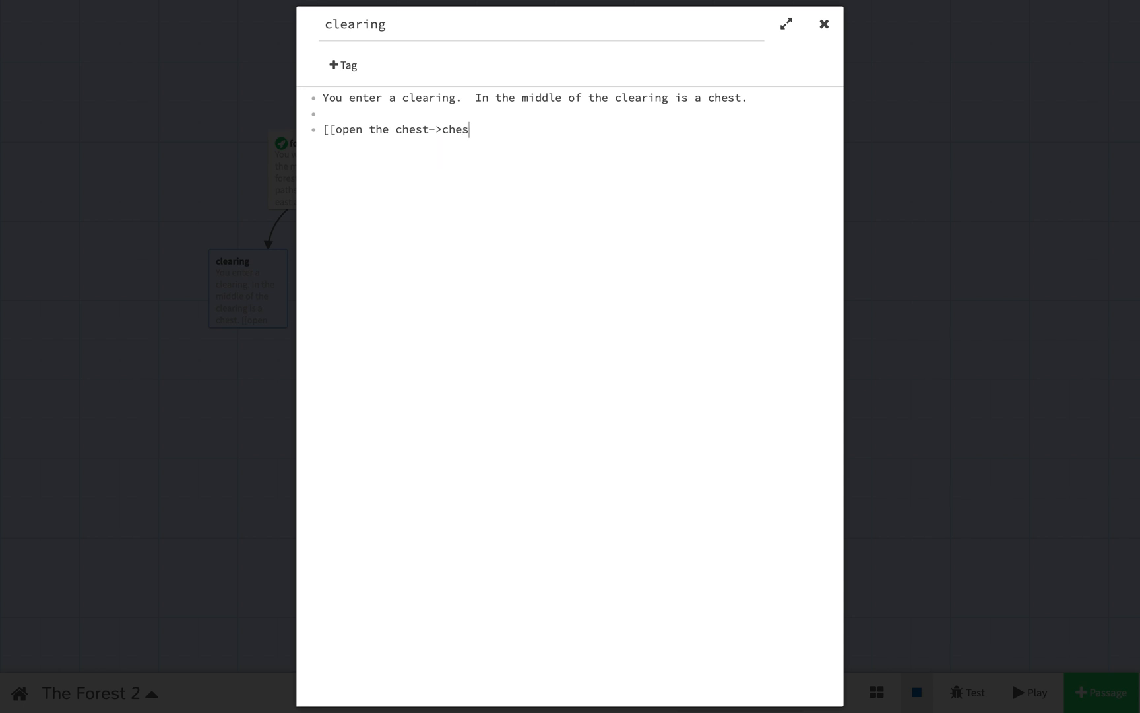
{"action": "type", "text": "t"}
{"action": "type", "text": "]]"}
{"action": "type", "text": "[[go wes"}
{"action": "type", "text": "t"}
{"action": "type", "text": "-"}
{"action": "type", "text": ">"}
{"action": "type", "text": "forest"}
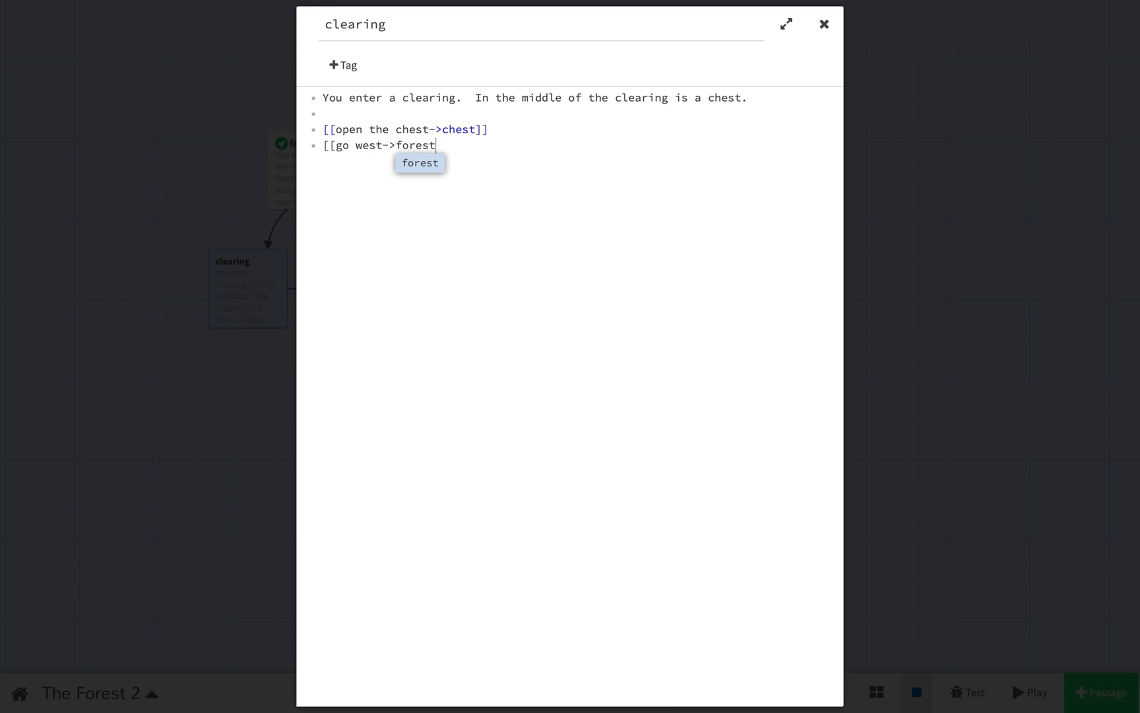
{"action": "type", "text": "]]"}
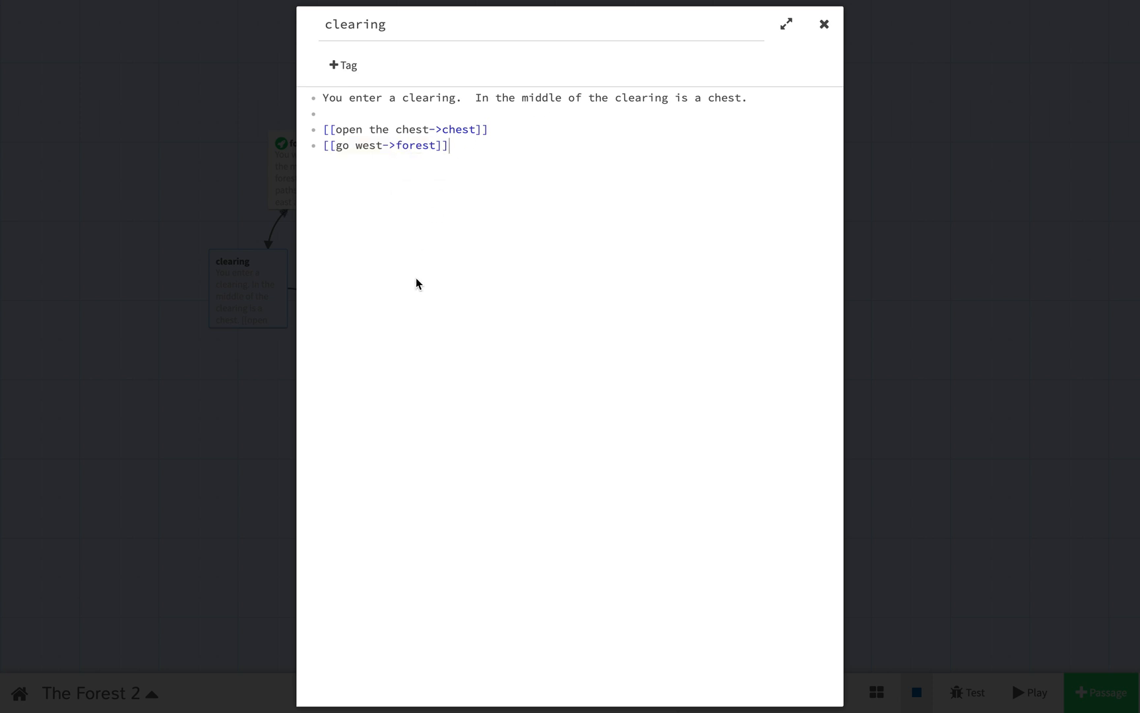
{"action": "left_click", "coordinate": [213, 207]}
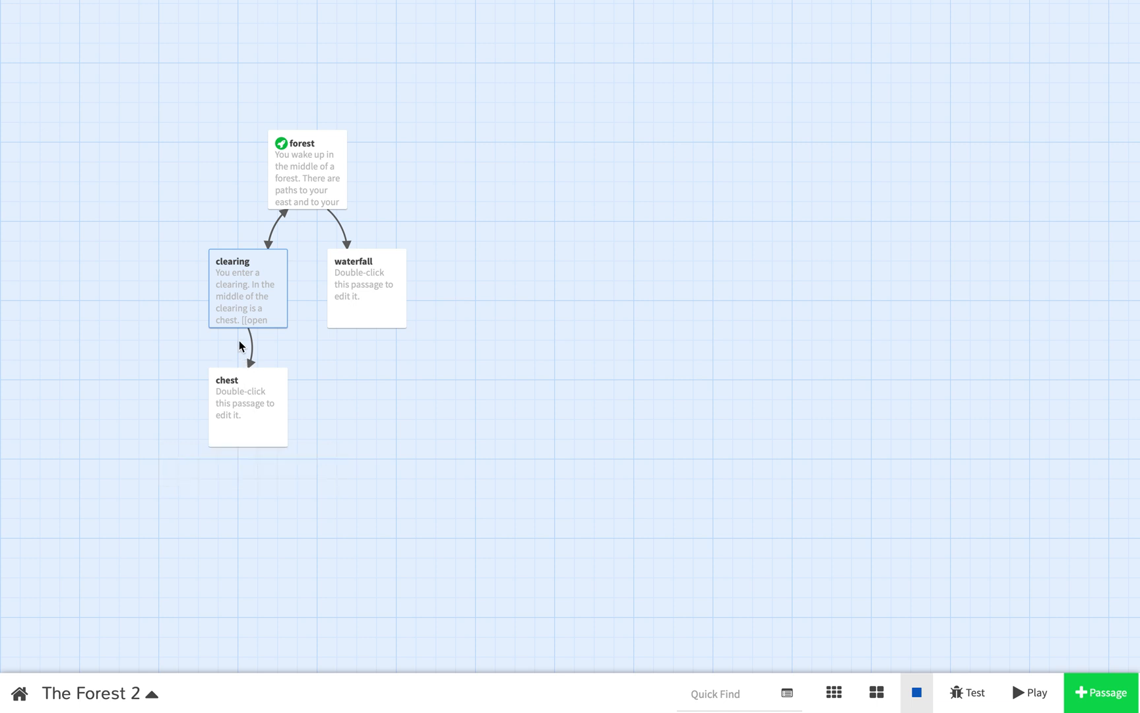
{"action": "mouse_move", "coordinate": [249, 288]}
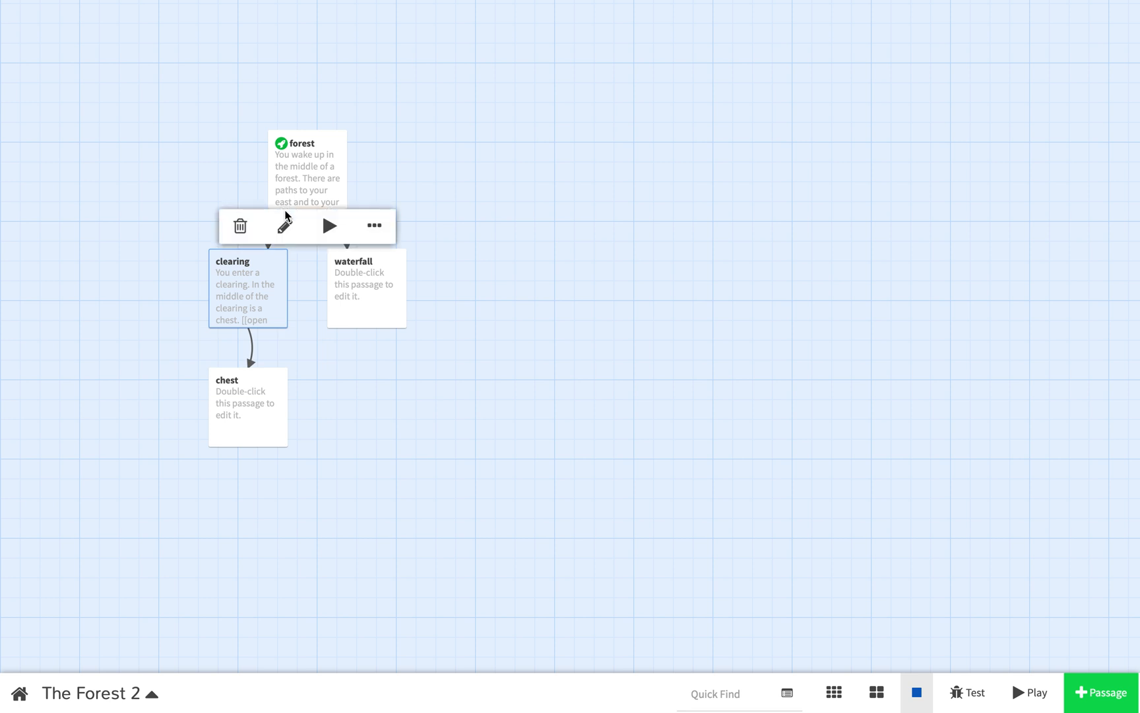
{"action": "mouse_move", "coordinate": [308, 169]}
{"action": "left_click", "coordinate": [329, 228]}
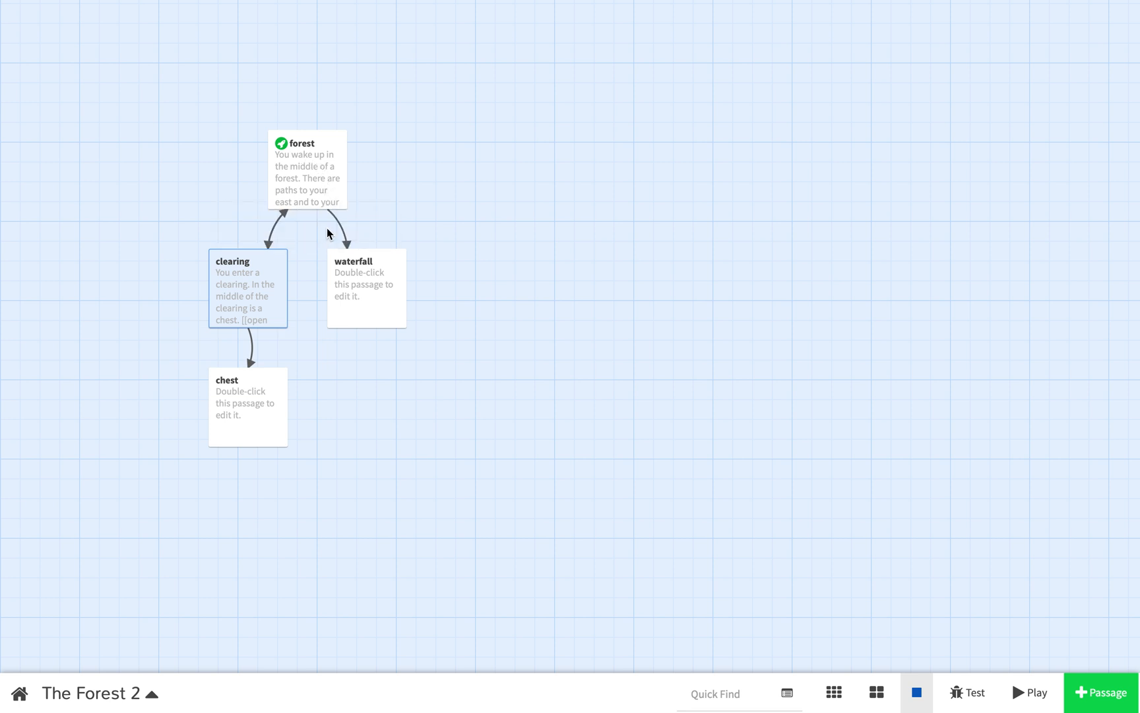
{"action": "left_click", "coordinate": [321, 209]}
{"action": "left_click", "coordinate": [330, 228]}
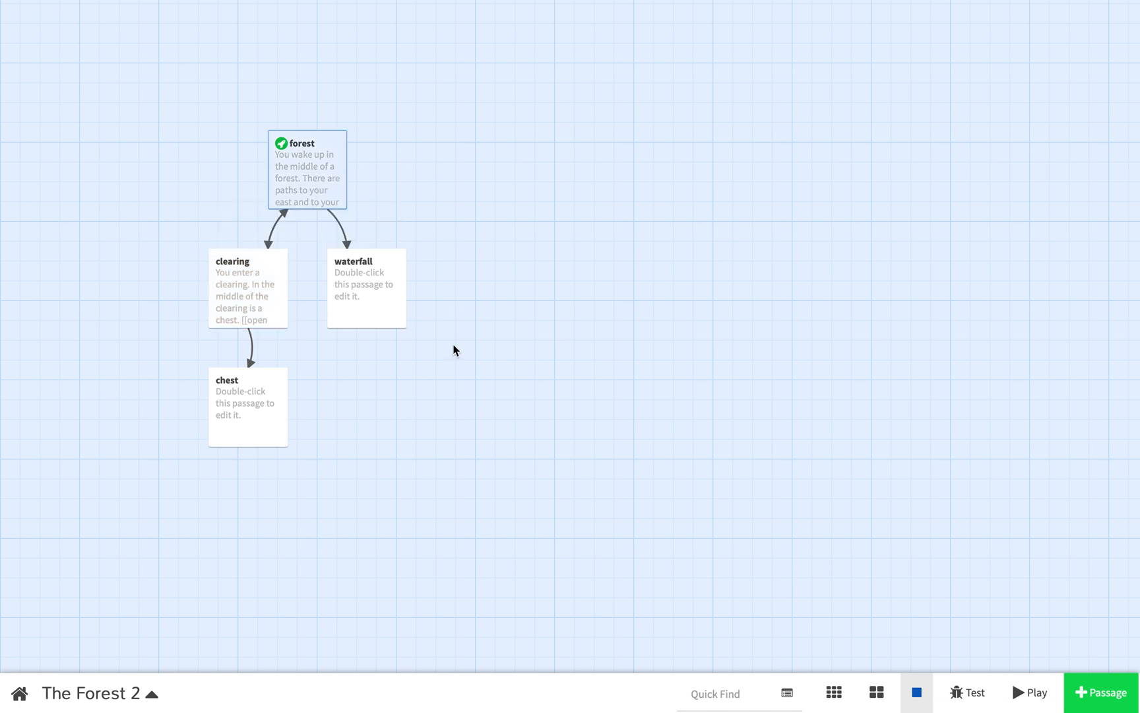
{"action": "mouse_move", "coordinate": [307, 170]}
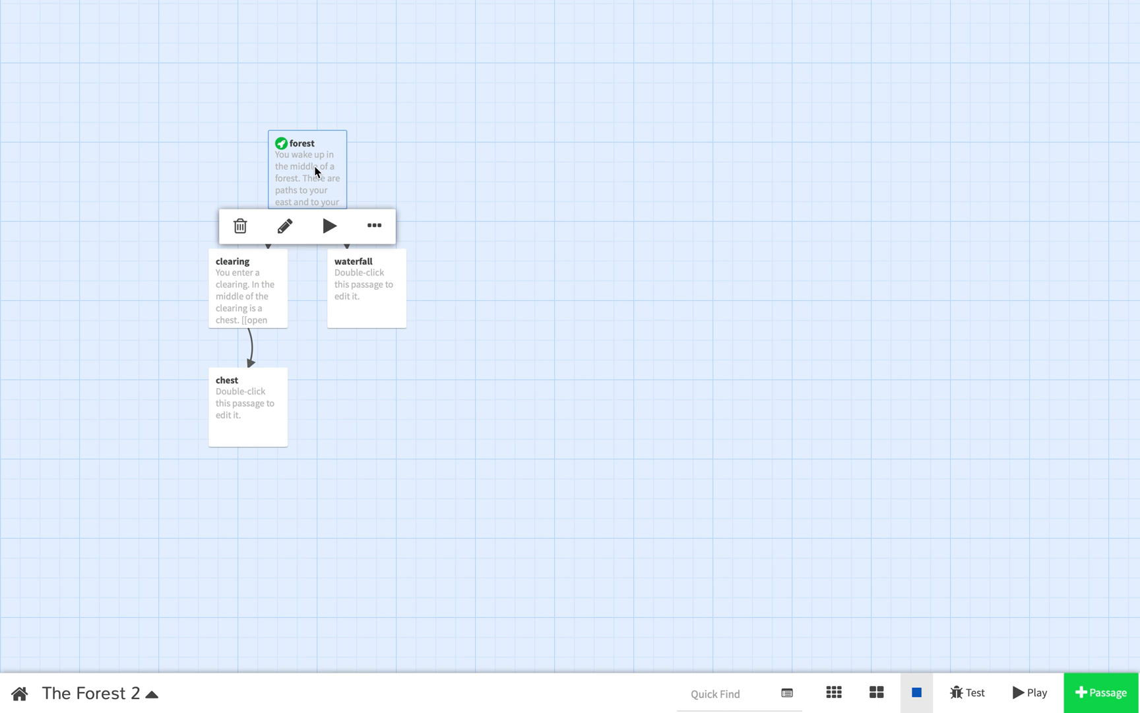
{"action": "left_click", "coordinate": [330, 229]}
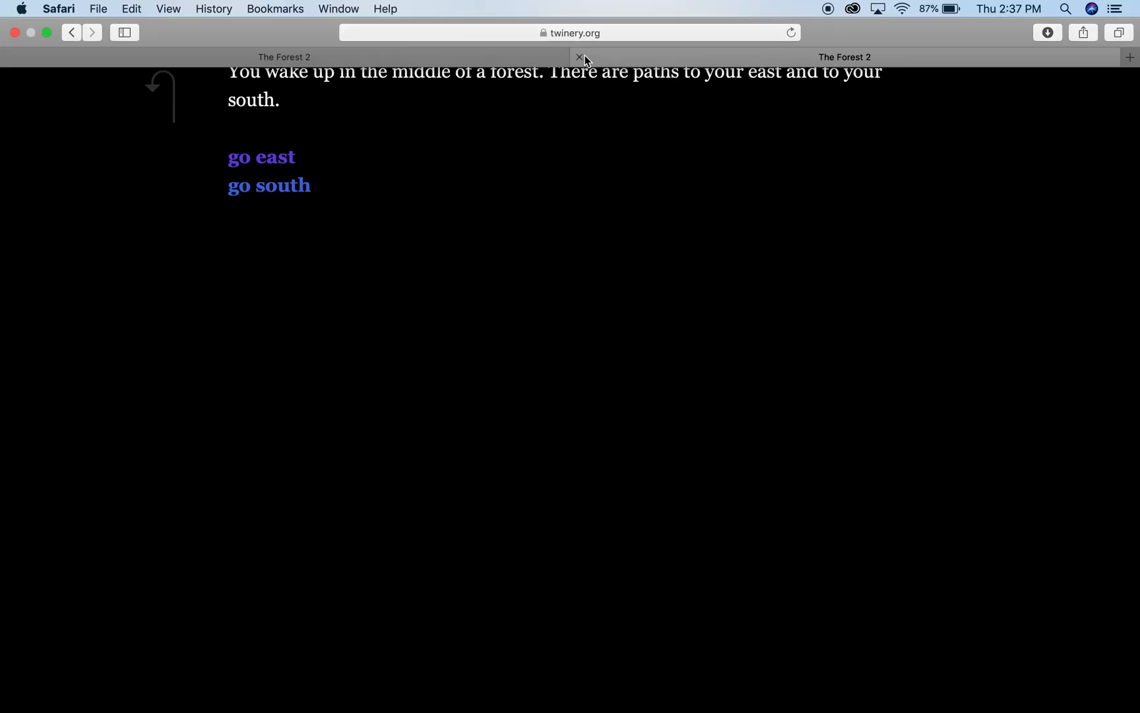
{"action": "left_click", "coordinate": [581, 59]}
{"action": "mouse_move", "coordinate": [249, 406]}
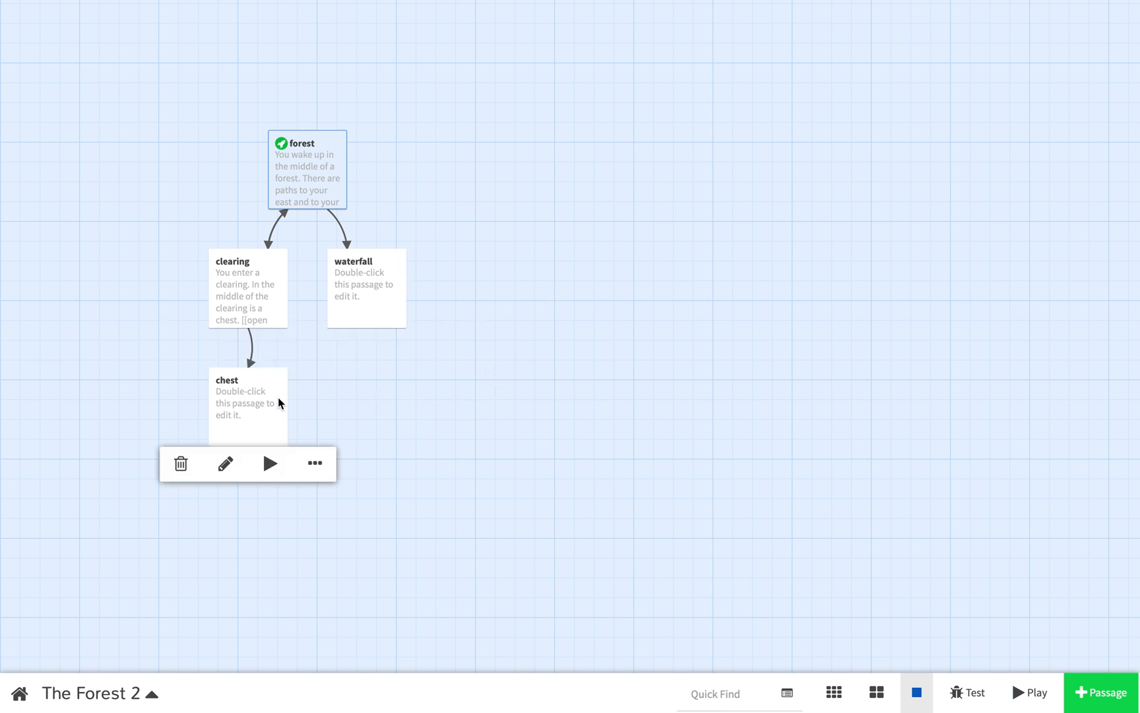
Step: Select and open the chest passage, then delete its placeholder text to leave an empty body
{"action": "left_click", "coordinate": [264, 413]}
{"action": "double_click", "coordinate": [265, 412]}
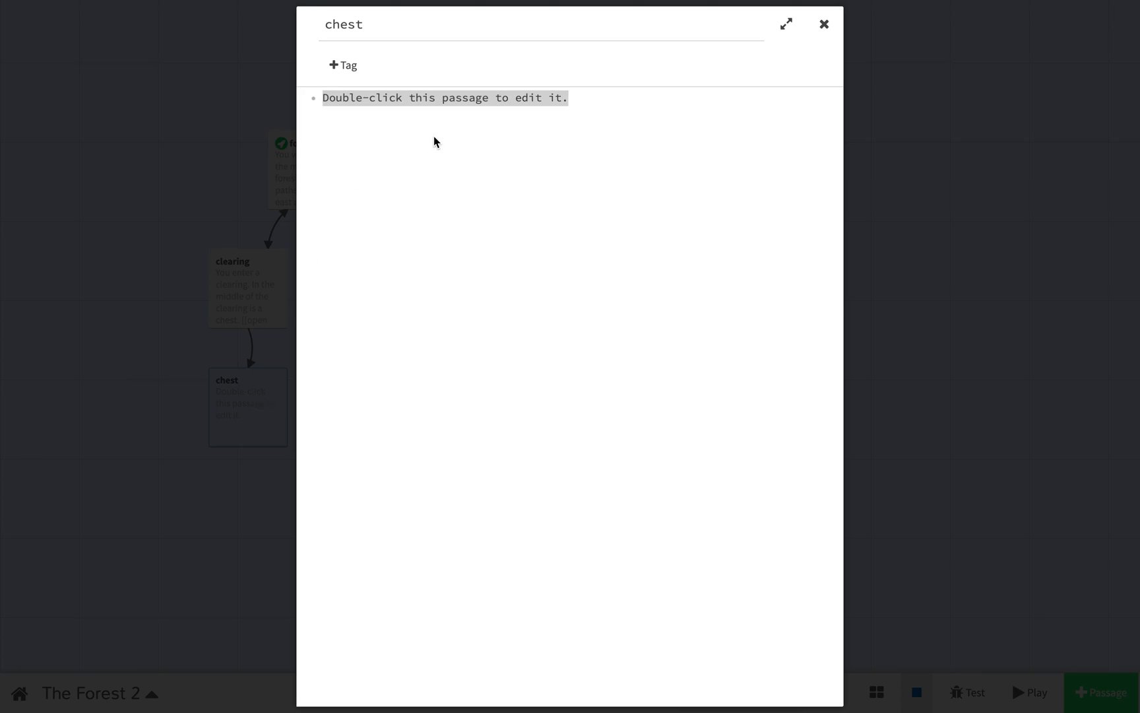
{"action": "key", "text": "BackSpace"}
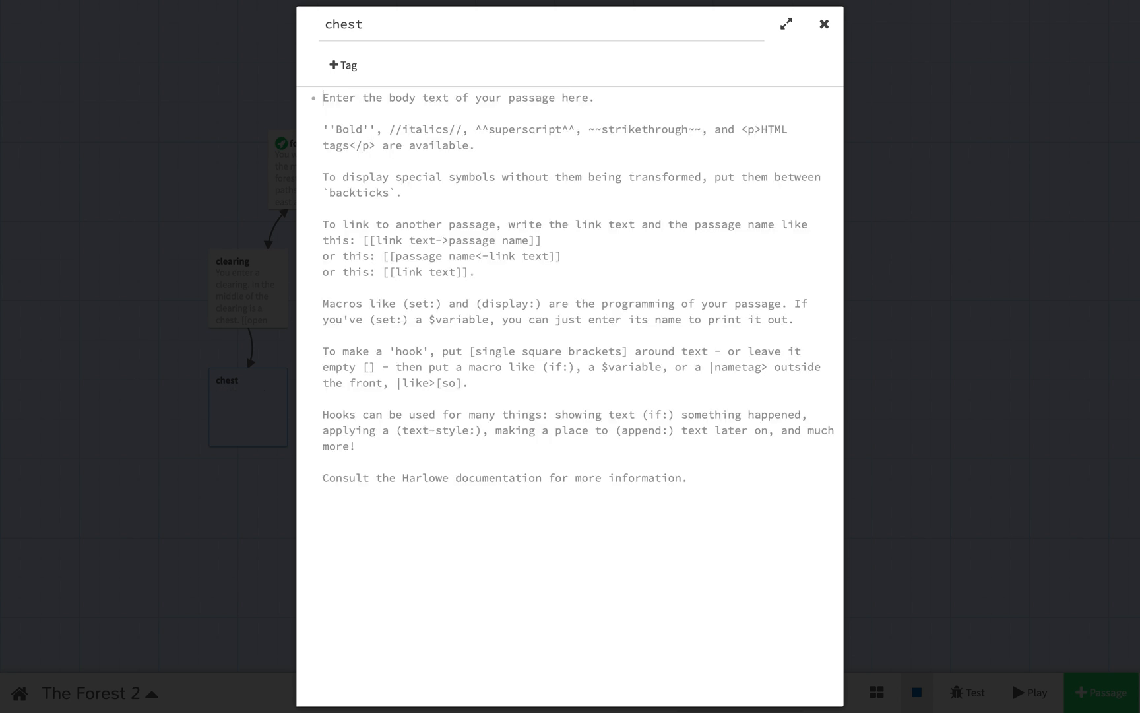